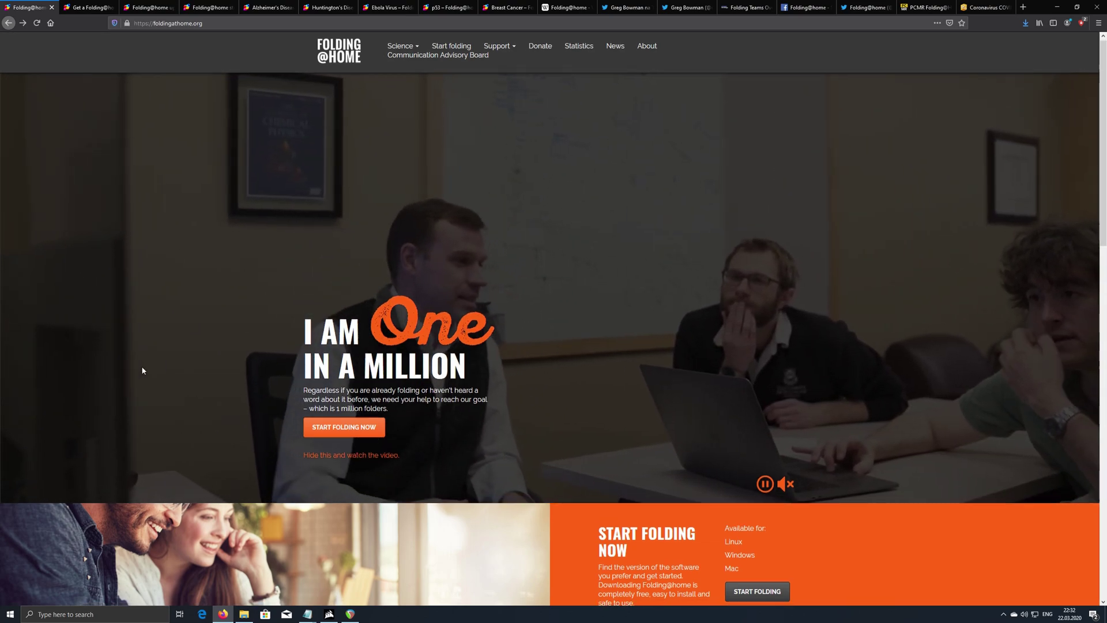
# Open the Start Folding page and go to its list of alternative downloads
pyautogui.scroll(-2, 142, 367)
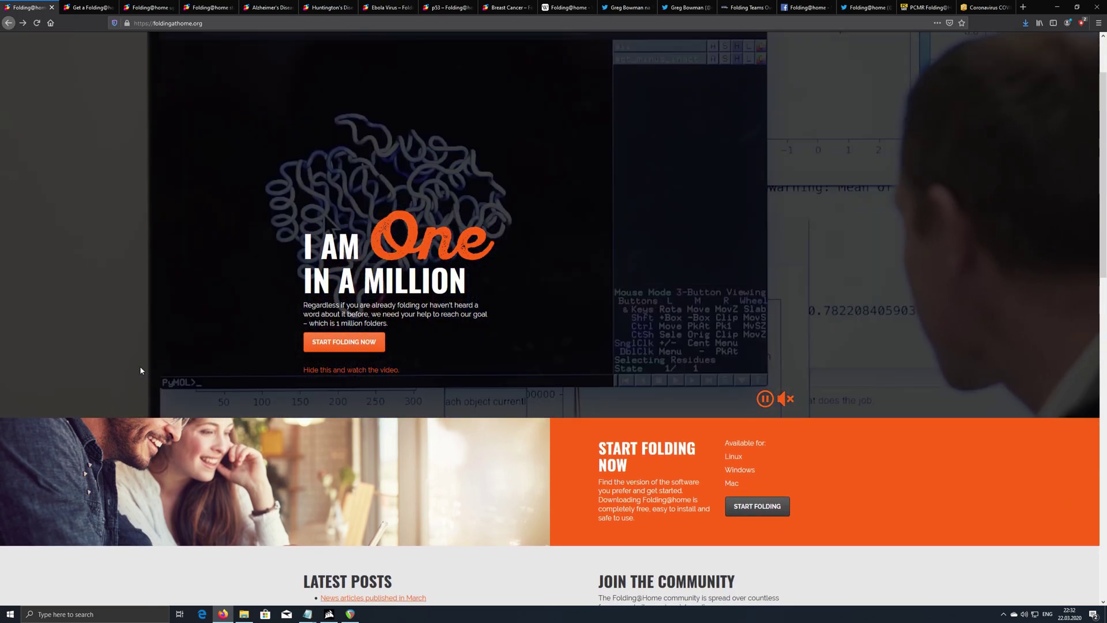
pyautogui.scroll(2, 140, 369)
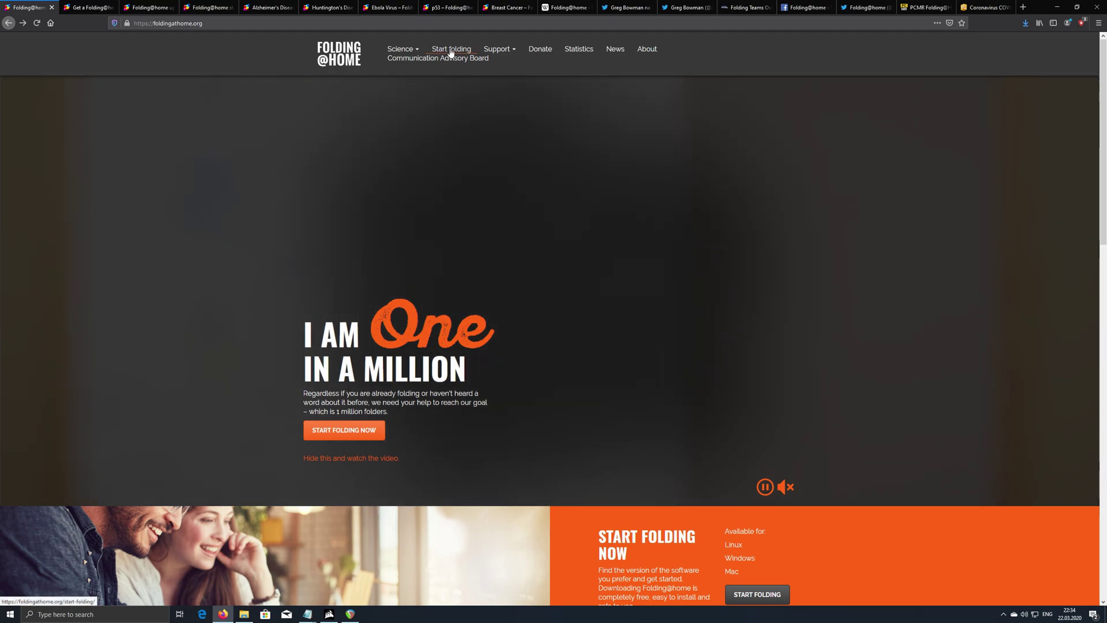
pyautogui.scroll(-4, 807, 354)
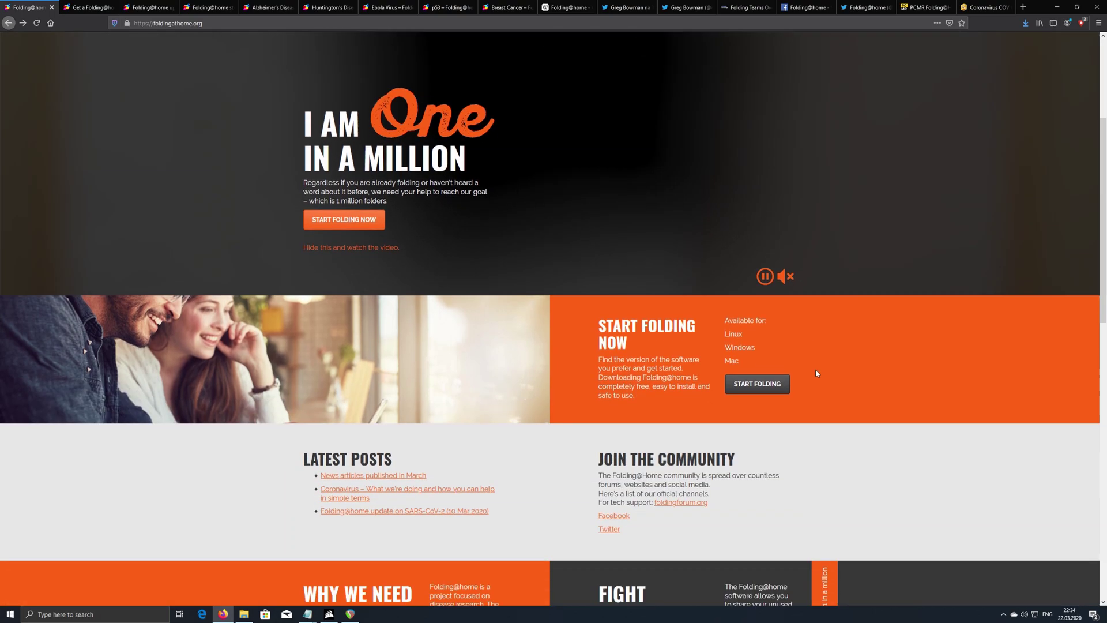
pyautogui.scroll(4, 612, 231)
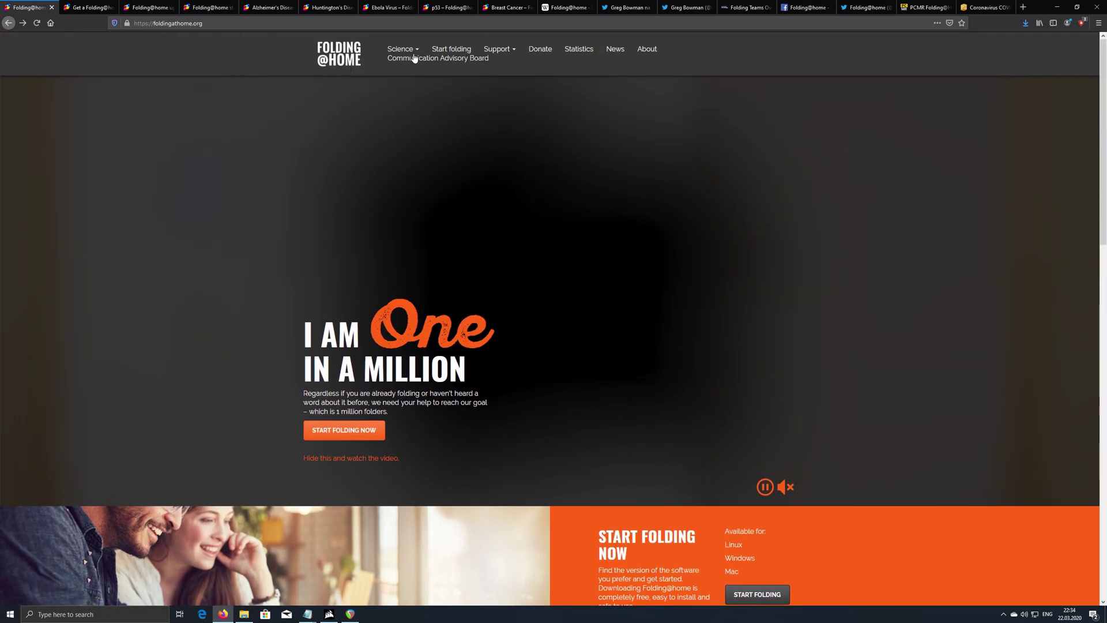
pyautogui.click(453, 49)
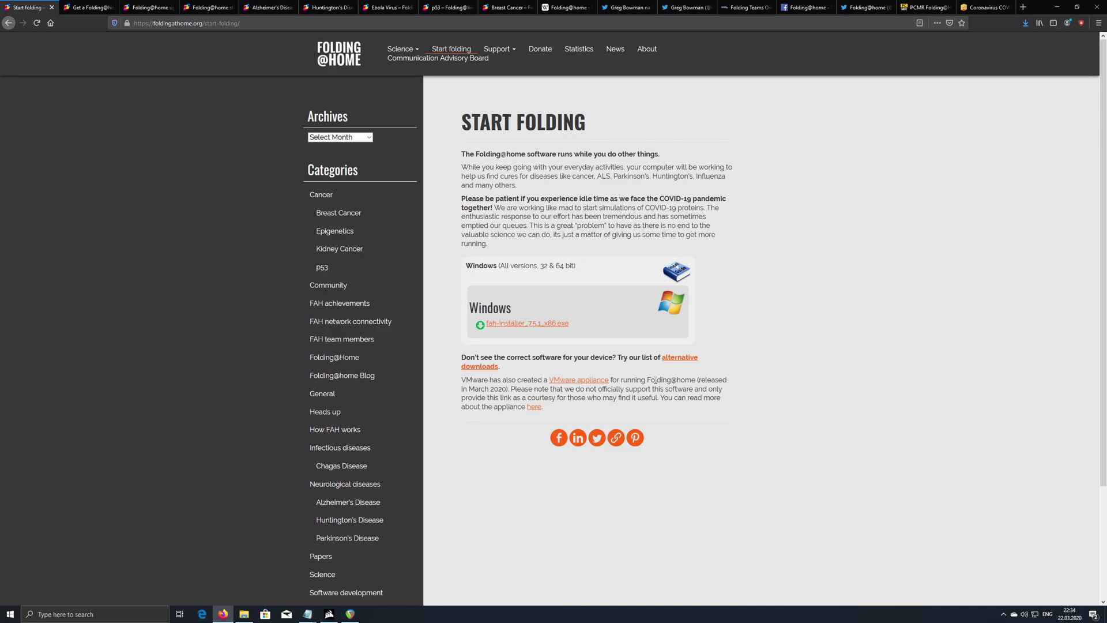
pyautogui.click(679, 361)
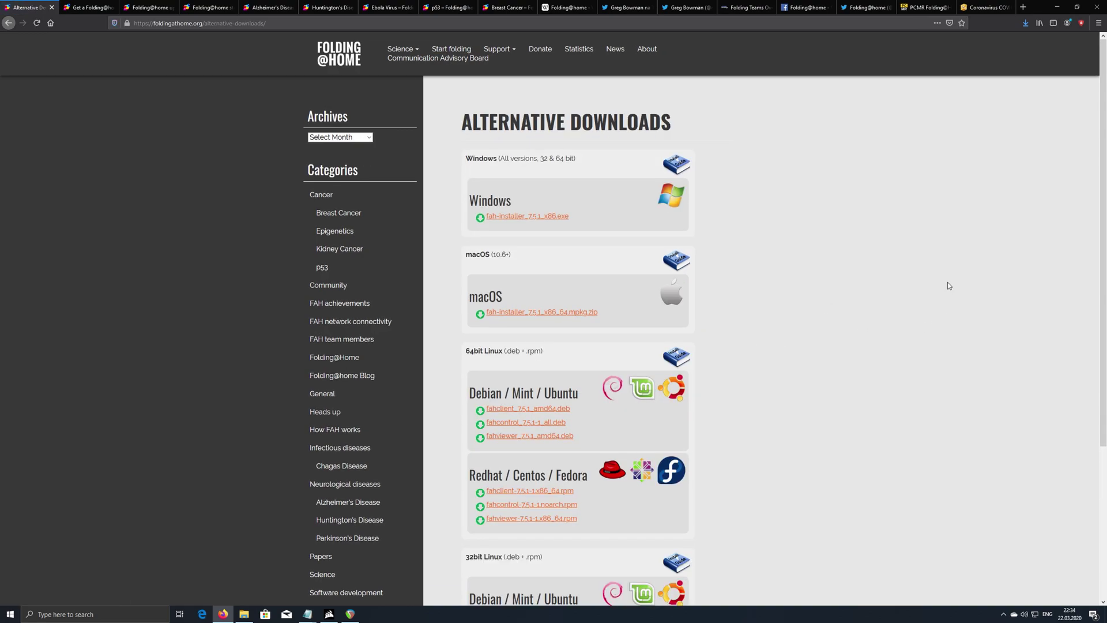
# Download and save the Windows installer fah-installer_7.5.1_x86.exe from the Alternative Downloads page
pyautogui.scroll(-3, 835, 362)
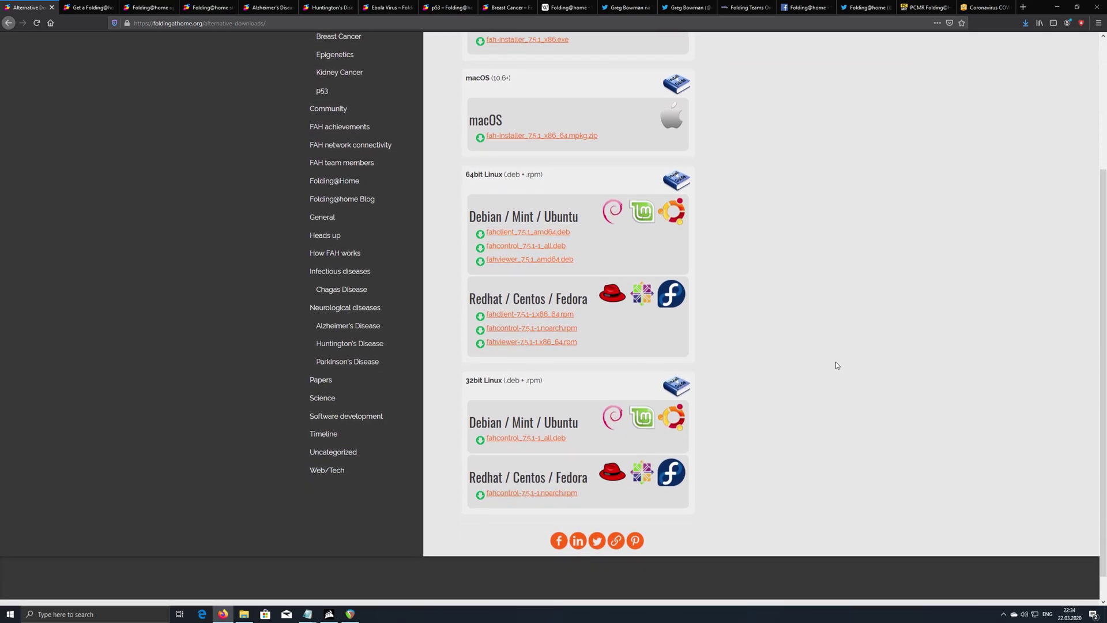
pyautogui.scroll(3, 833, 365)
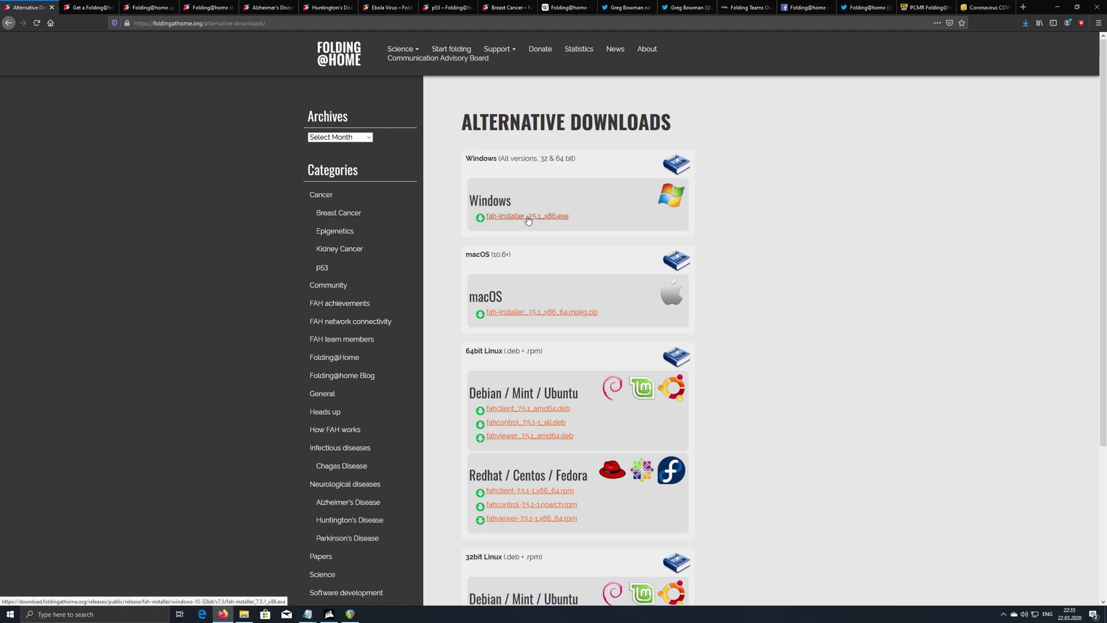
pyautogui.click(528, 220)
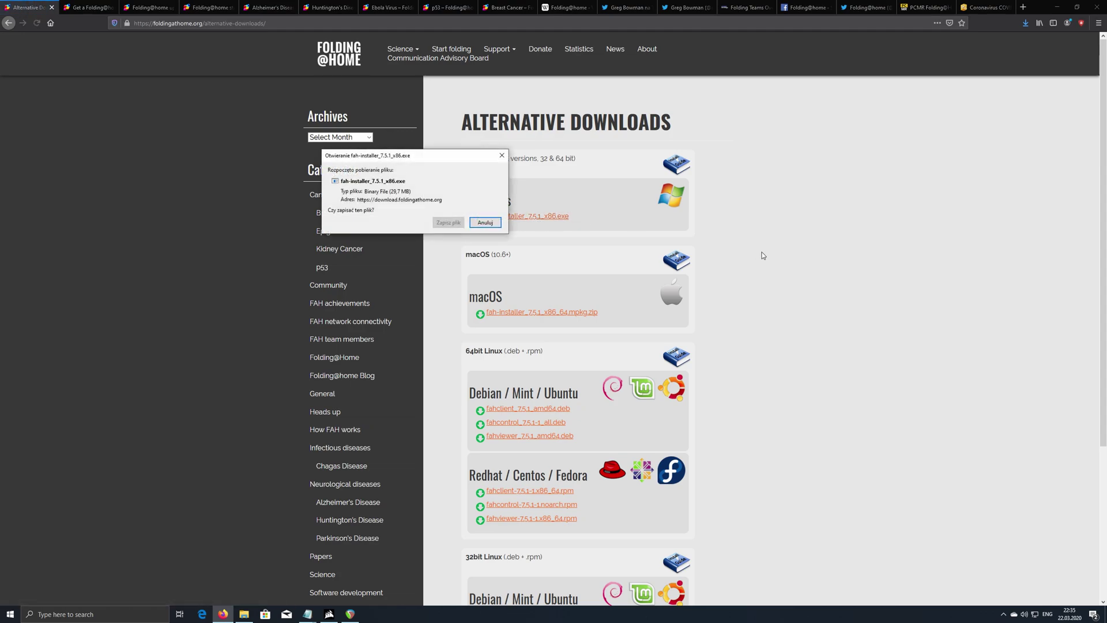
pyautogui.click(442, 223)
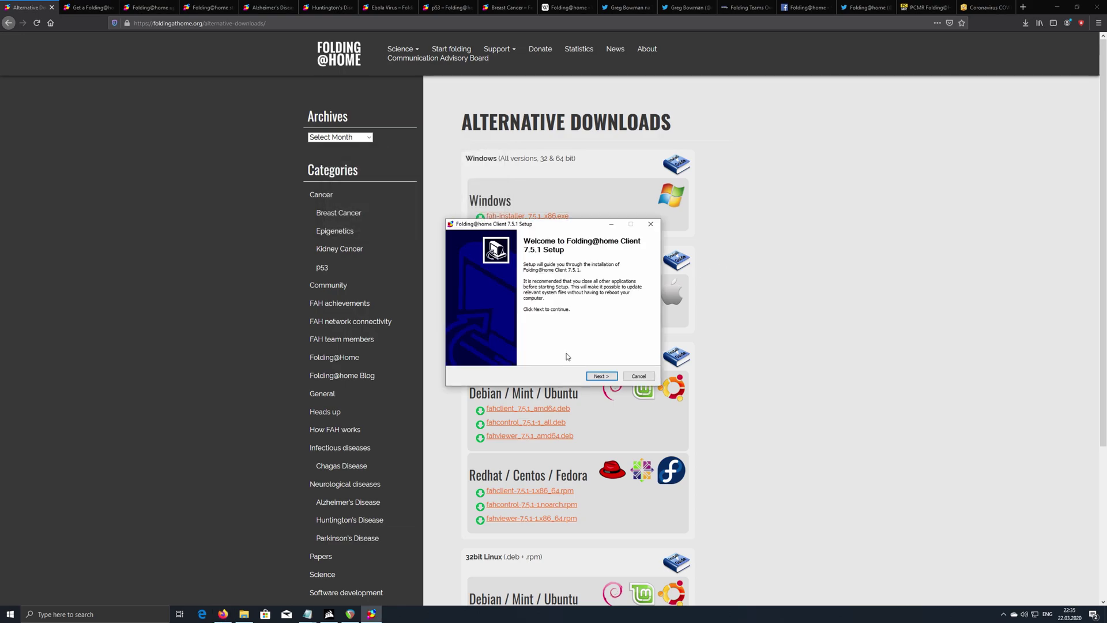
# Install Folding@home Client 7.5.1 with the Express install mode, accepting the license and starting Folding@home on completion
pyautogui.click(602, 378)
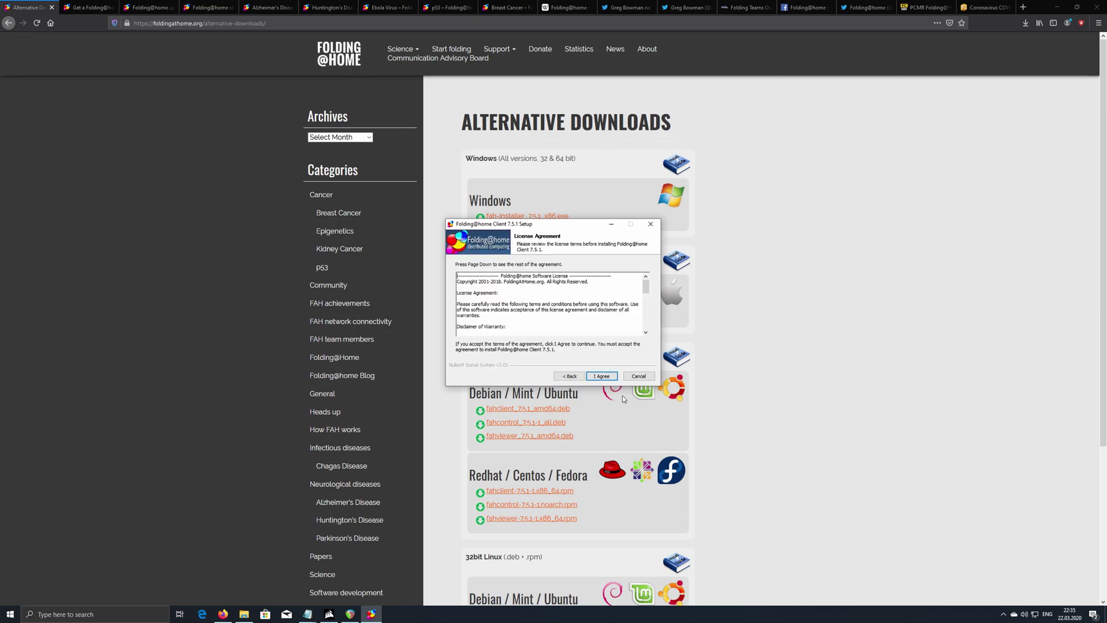
pyautogui.click(602, 377)
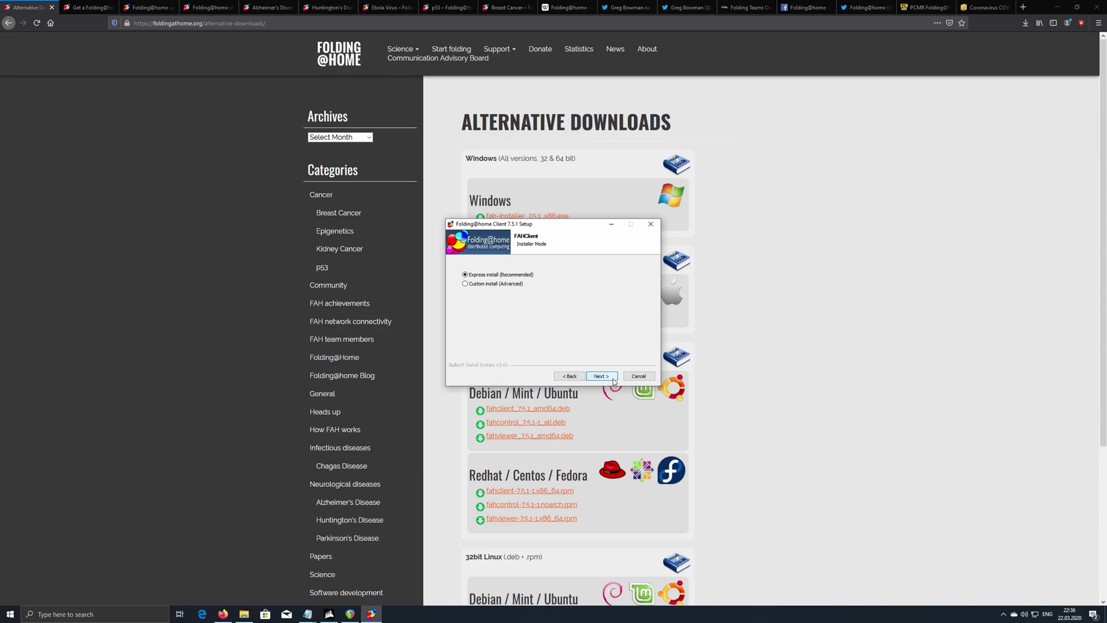
pyautogui.click(612, 378)
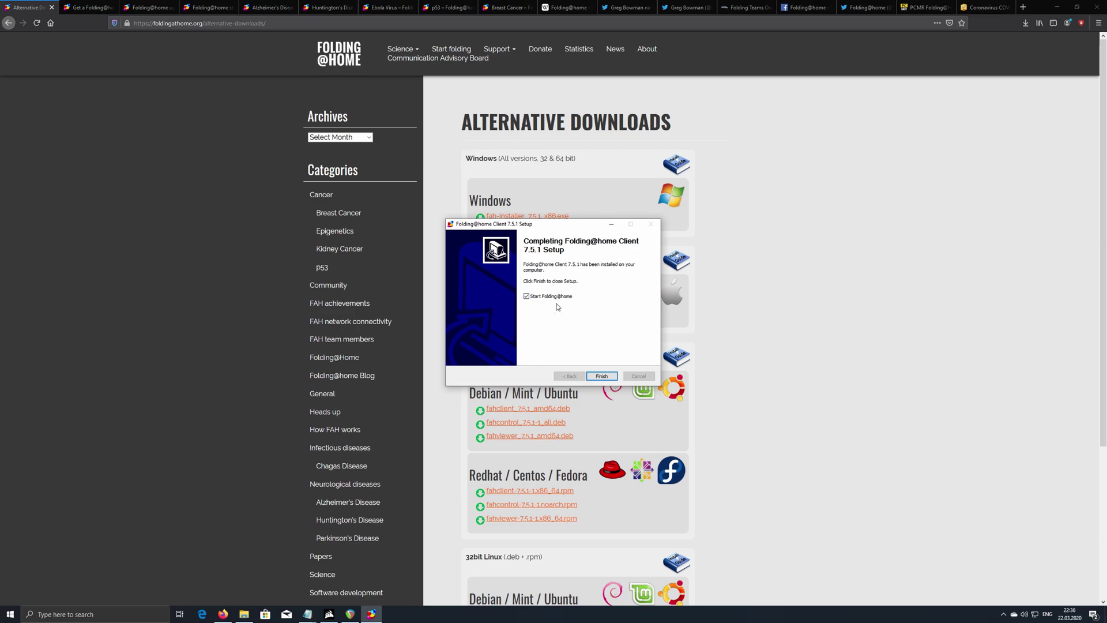
pyautogui.click(603, 378)
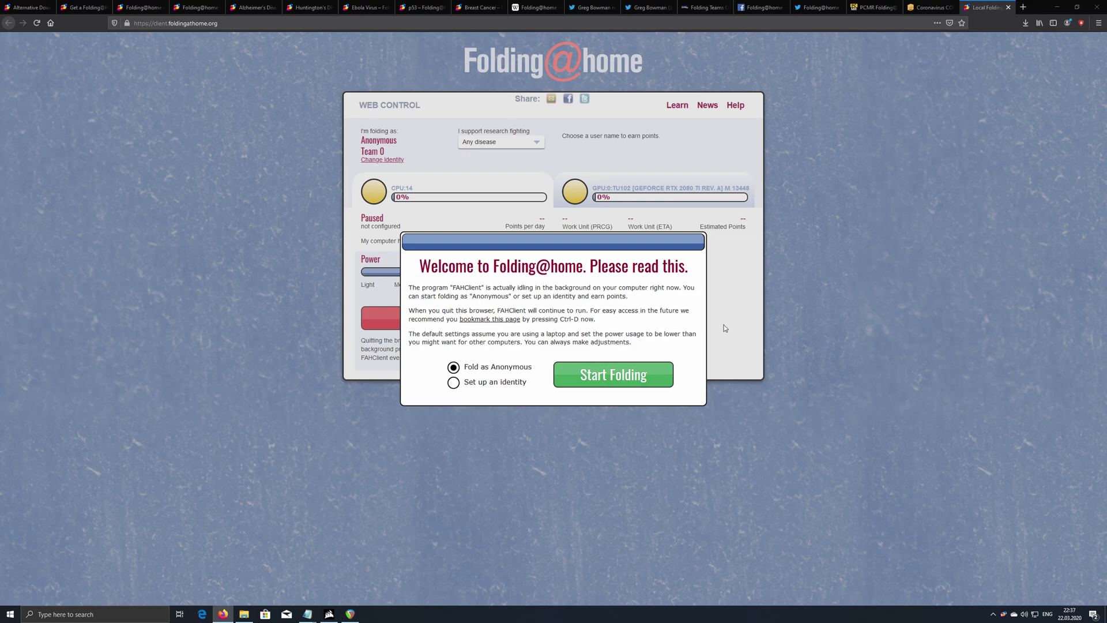
# Choose to set up an identity, enter the name TechOpsTV and clear the default team number
pyautogui.click(453, 382)
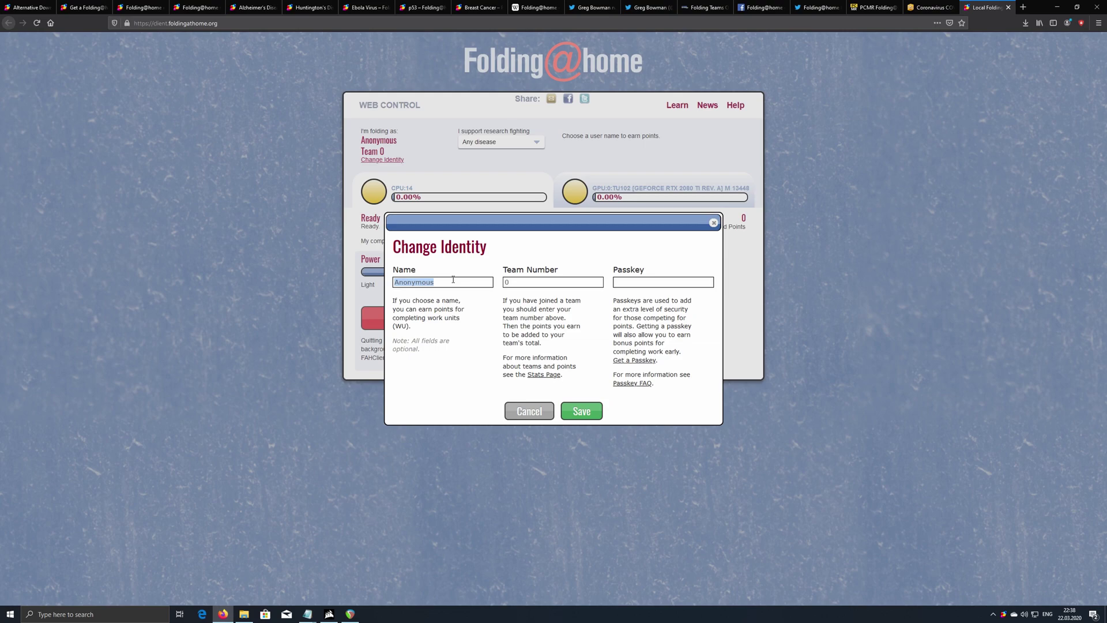
pyautogui.write('TechOpsTV')
pyautogui.moveTo(561, 272); pyautogui.dragTo(498, 272)
pyautogui.click(518, 270)
pyautogui.doubleClick(510, 283)
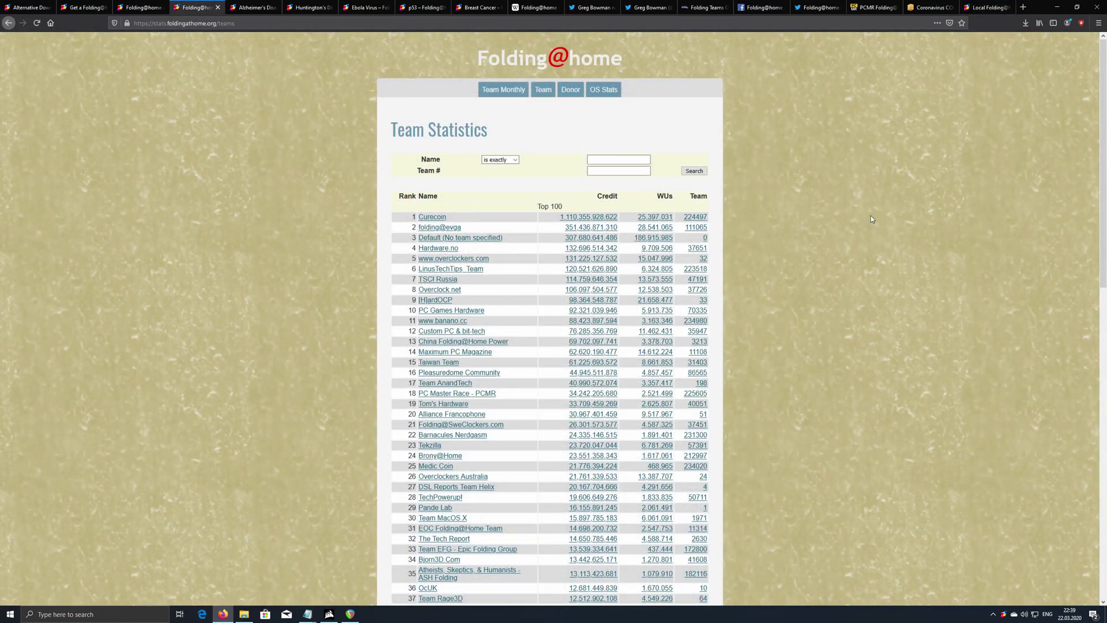
# Copy team number 225605 of PC Master Race - PCMR from Team Statistics into the identity's Team Number field
pyautogui.scroll(-6, 856, 225)
pyautogui.scroll(-6, 858, 229)
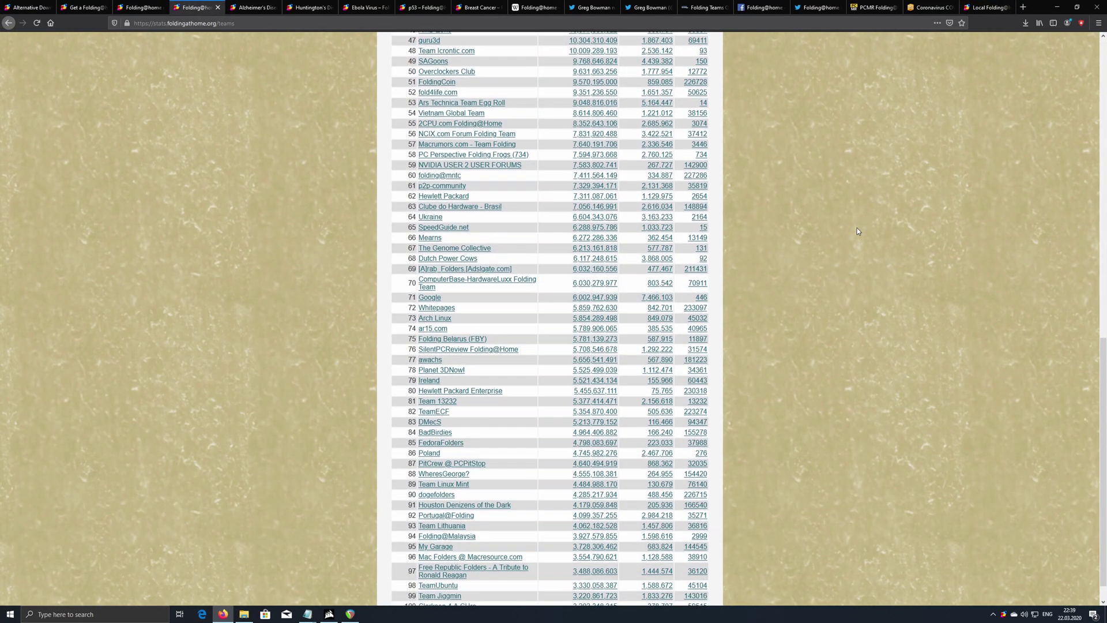
pyautogui.scroll(12, 857, 237)
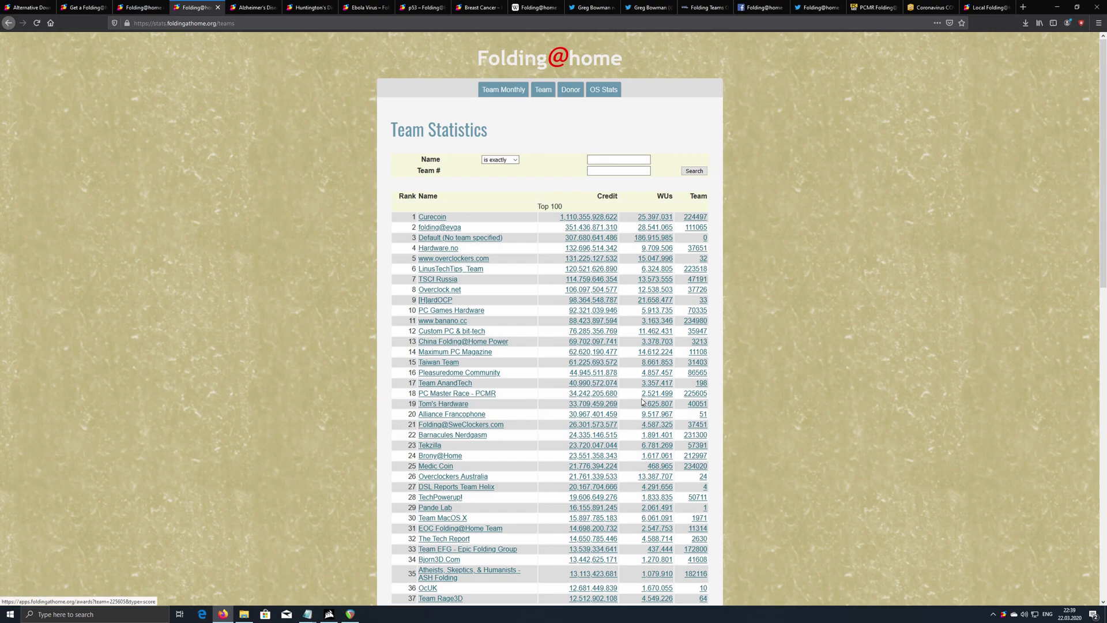
pyautogui.moveTo(709, 395); pyautogui.dragTo(686, 398)
pyautogui.hotkey('ctrl', 'c')
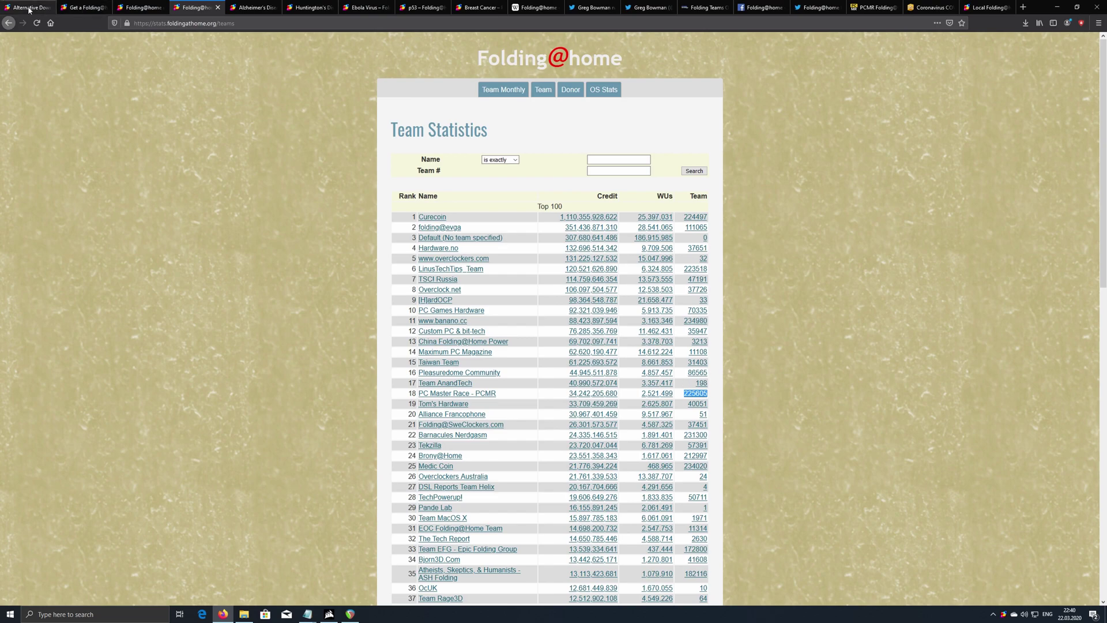
pyautogui.click(982, 8)
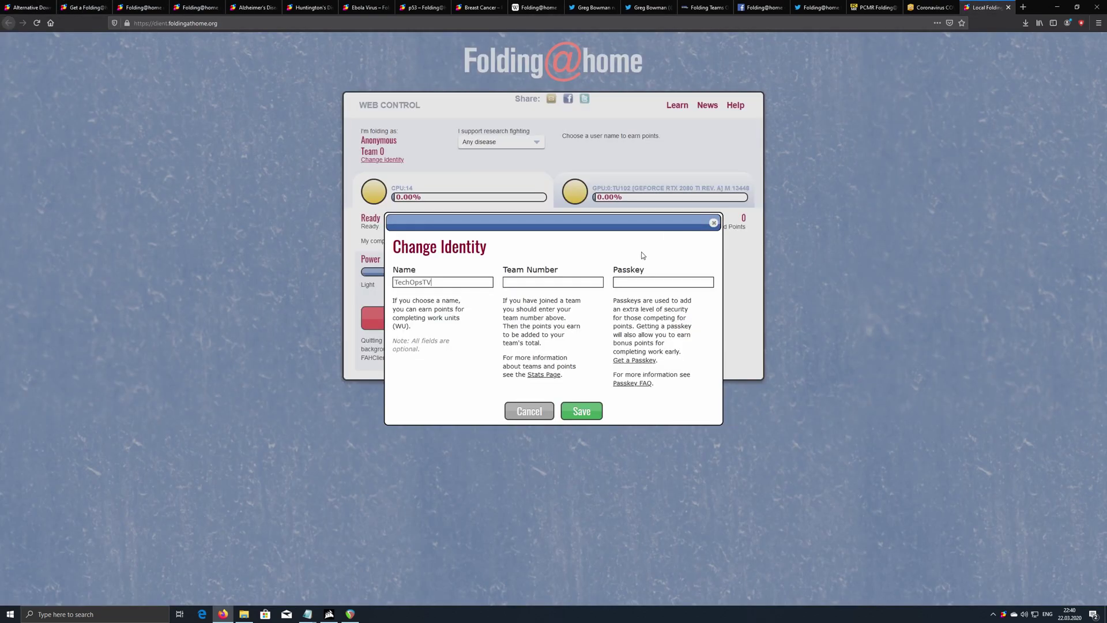
pyautogui.hotkey('ctrl', 'v')
# Open the Get a Passkey page in a new tab and examine its Name and Email request fields
pyautogui.click(657, 284)
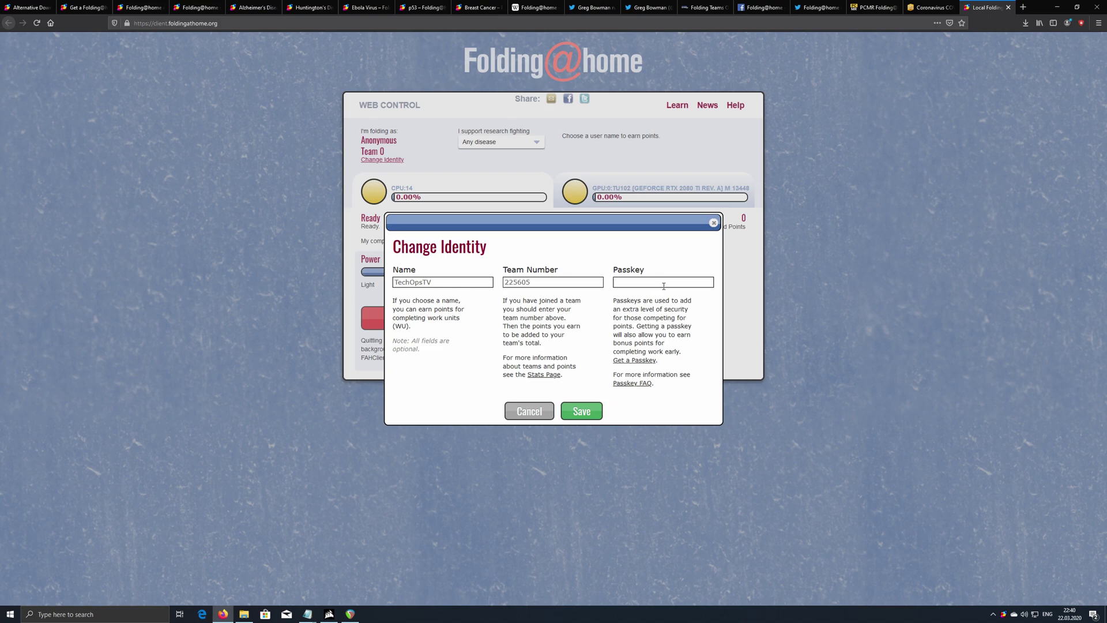
pyautogui.middleClick(635, 363)
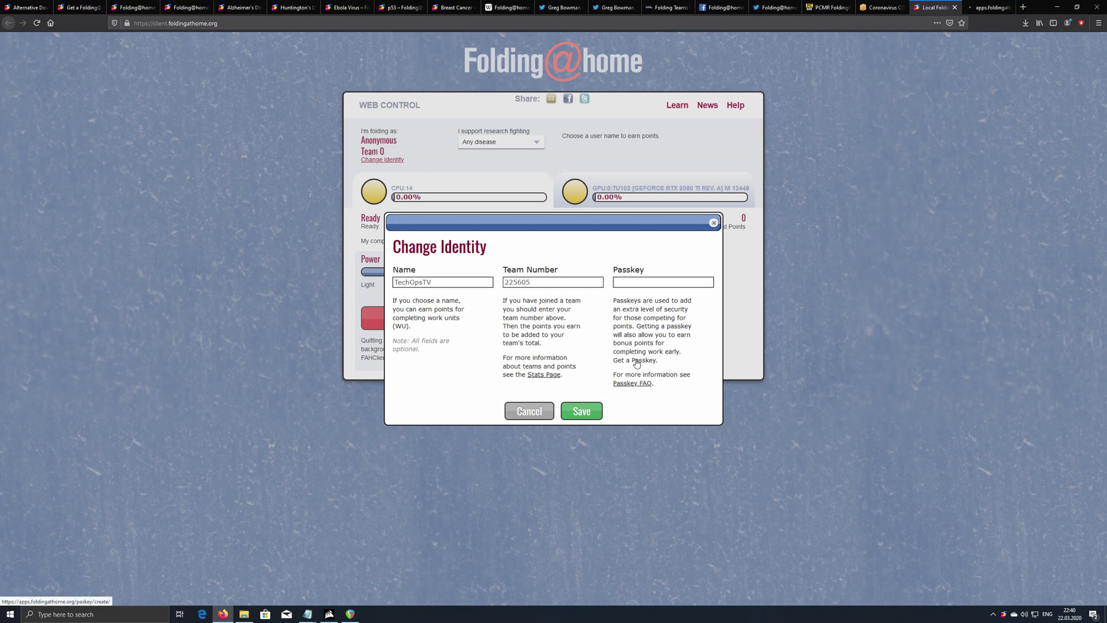
pyautogui.click(977, 11)
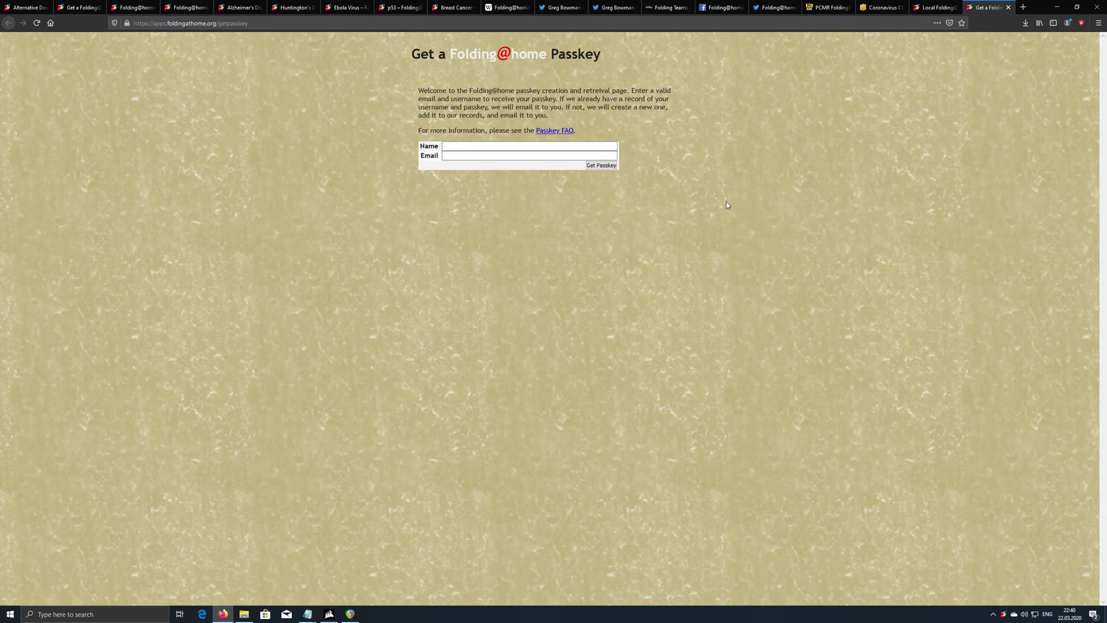
pyautogui.click(451, 147)
pyautogui.click(452, 156)
pyautogui.click(474, 183)
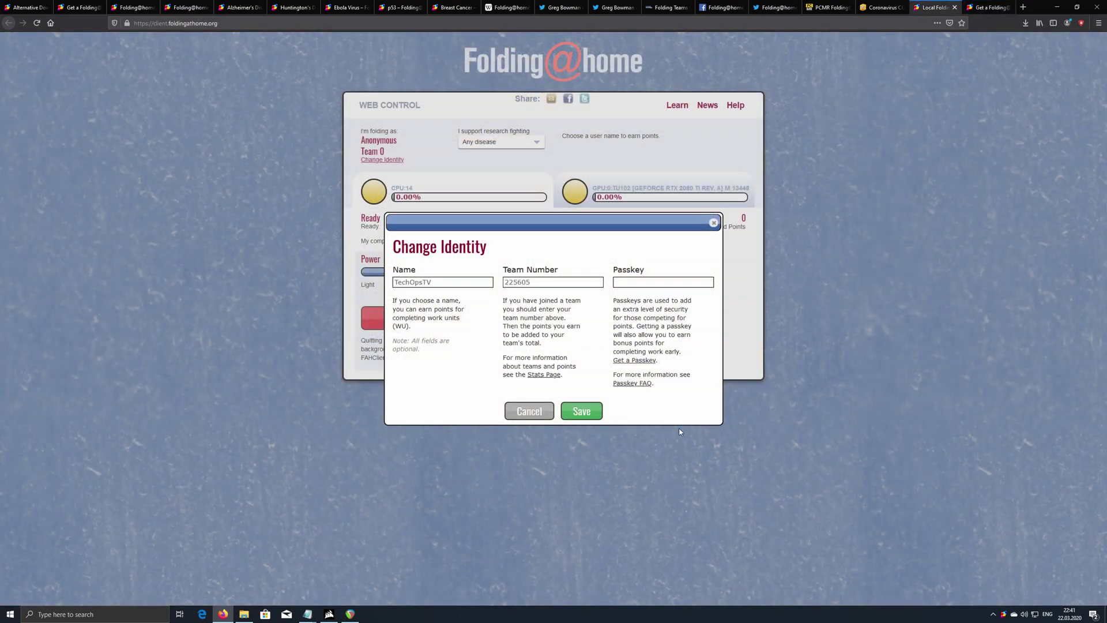
# Save the identity without a passkey and choose Any disease as the research to support
pyautogui.click(588, 417)
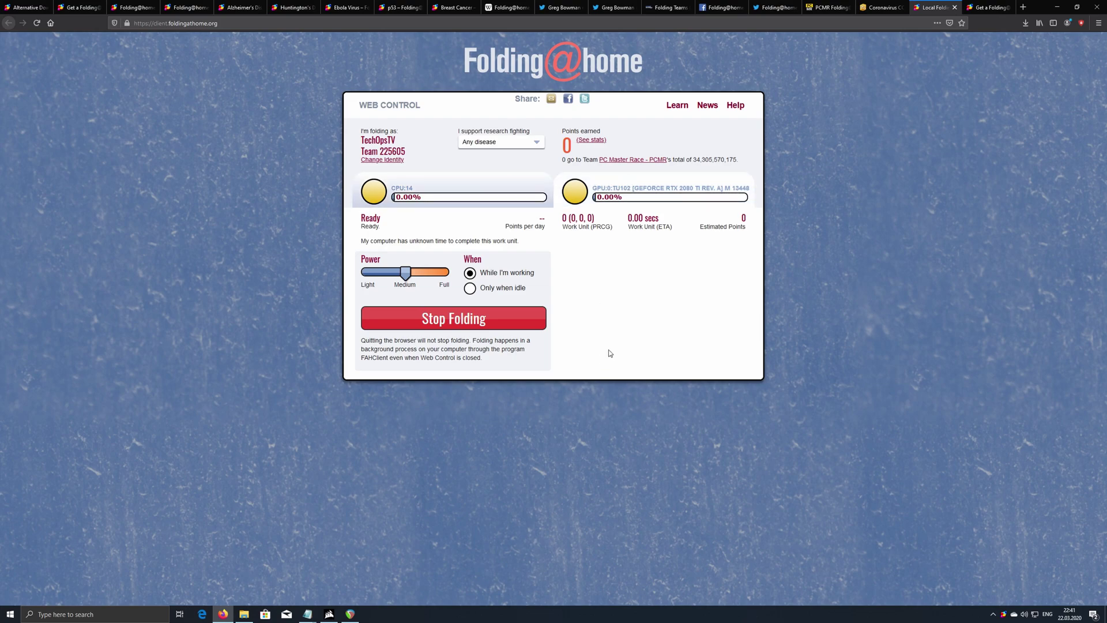
pyautogui.moveTo(459, 131); pyautogui.dragTo(527, 130)
pyautogui.click(539, 132)
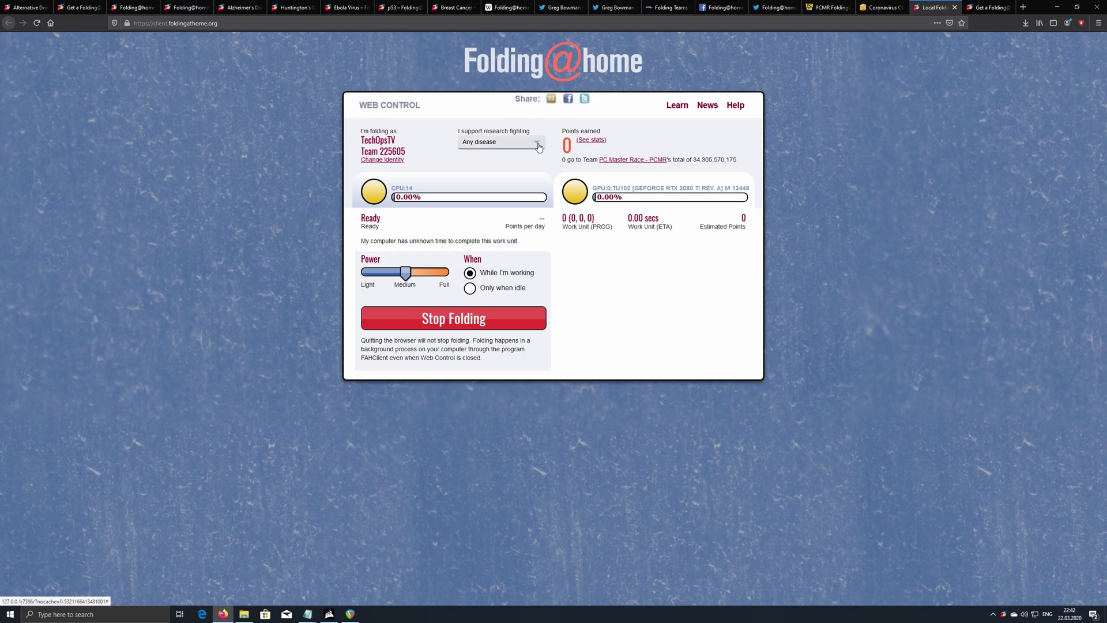
pyautogui.click(539, 148)
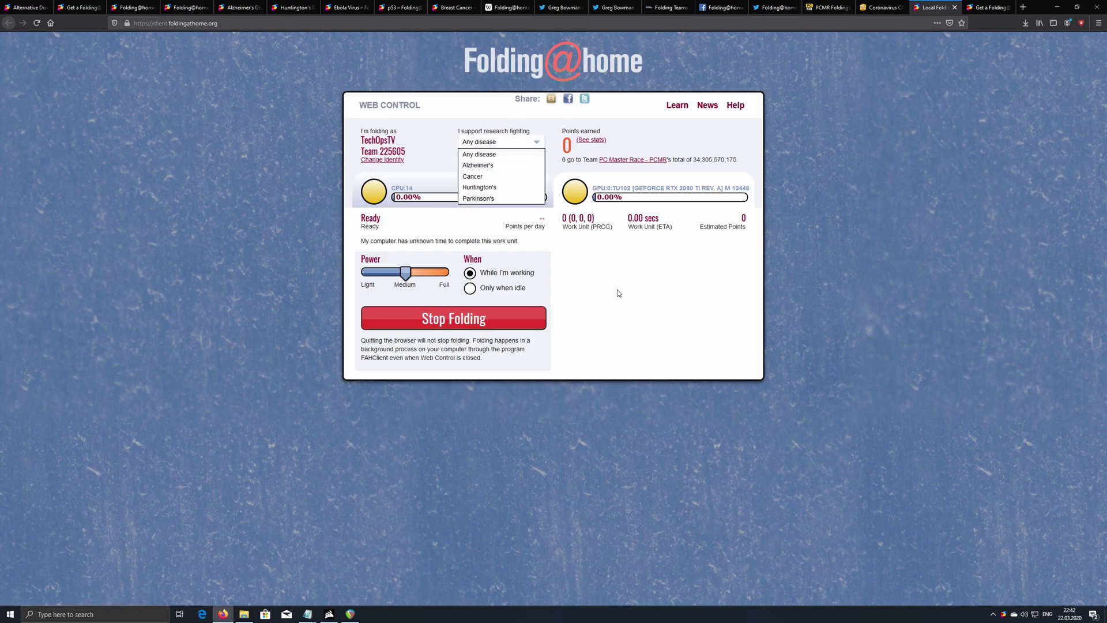
pyautogui.click(486, 155)
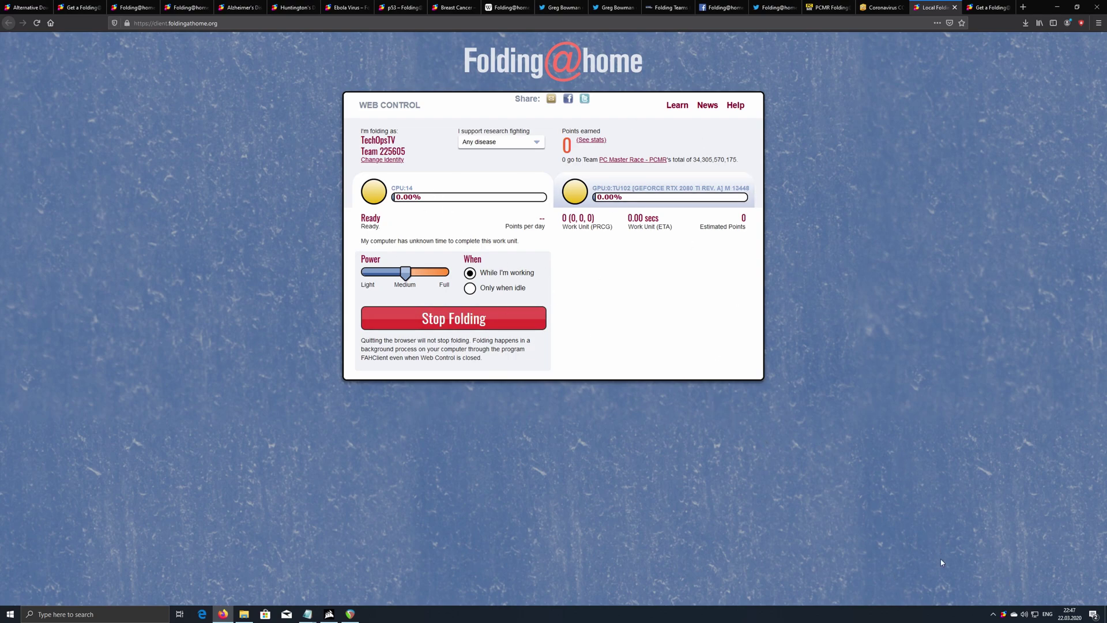
# Open Advanced Control from the Folding@home client running in the system tray
pyautogui.rightClick(1003, 616)
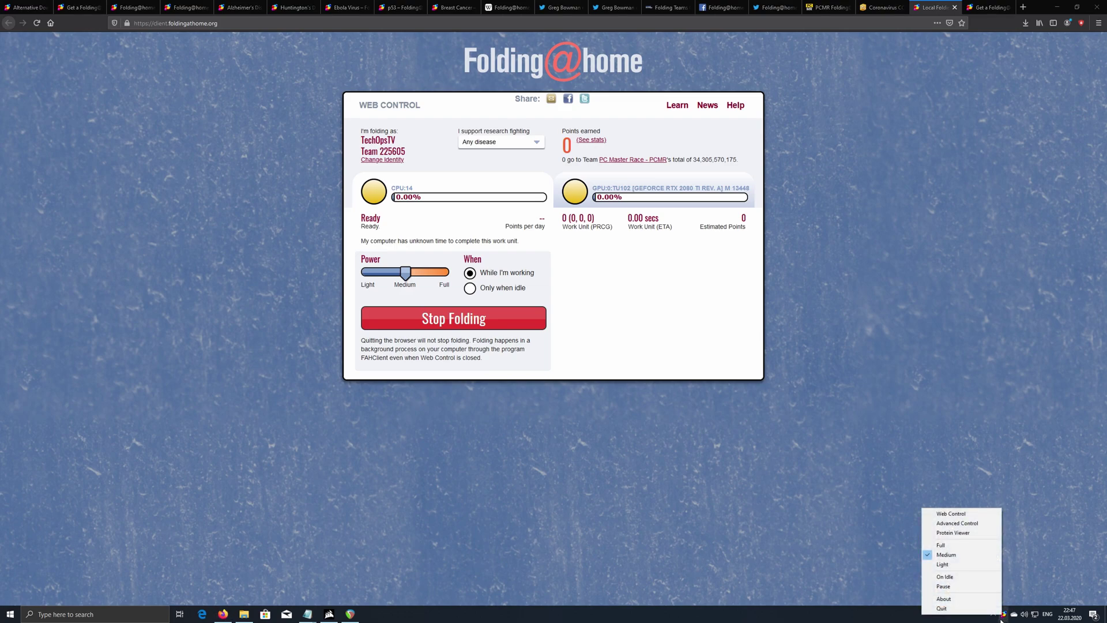
pyautogui.click(848, 402)
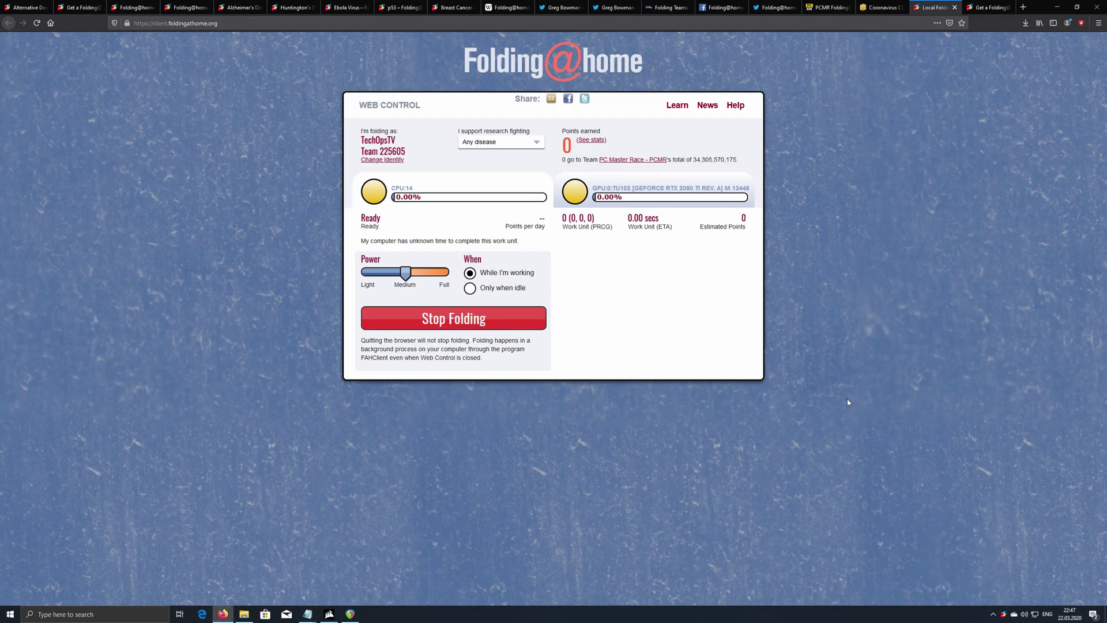
pyautogui.rightClick(1002, 617)
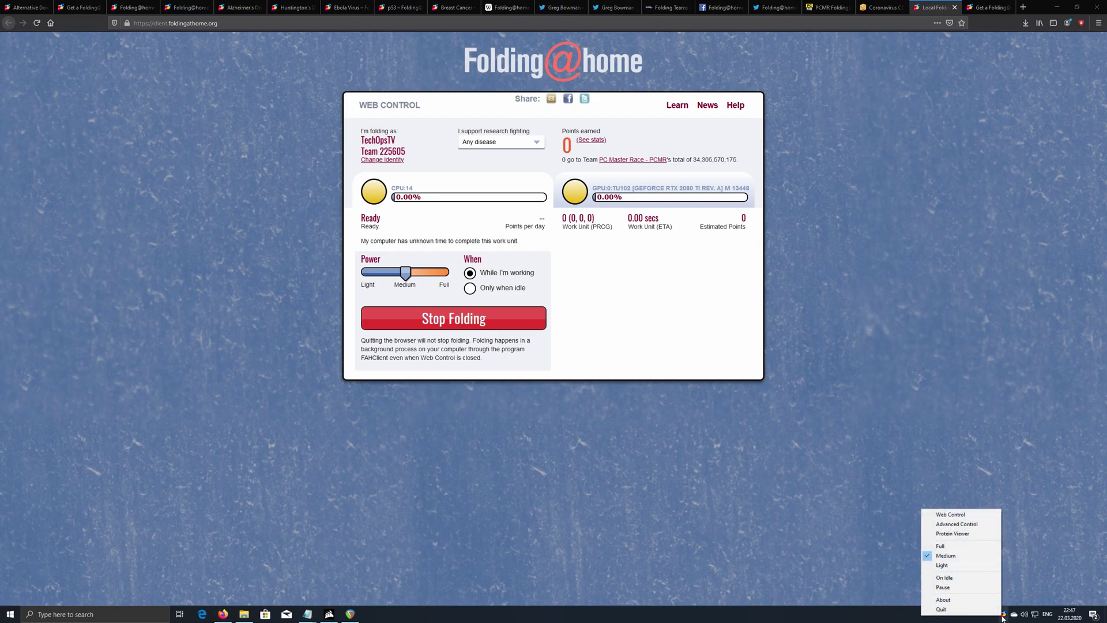
pyautogui.click(940, 526)
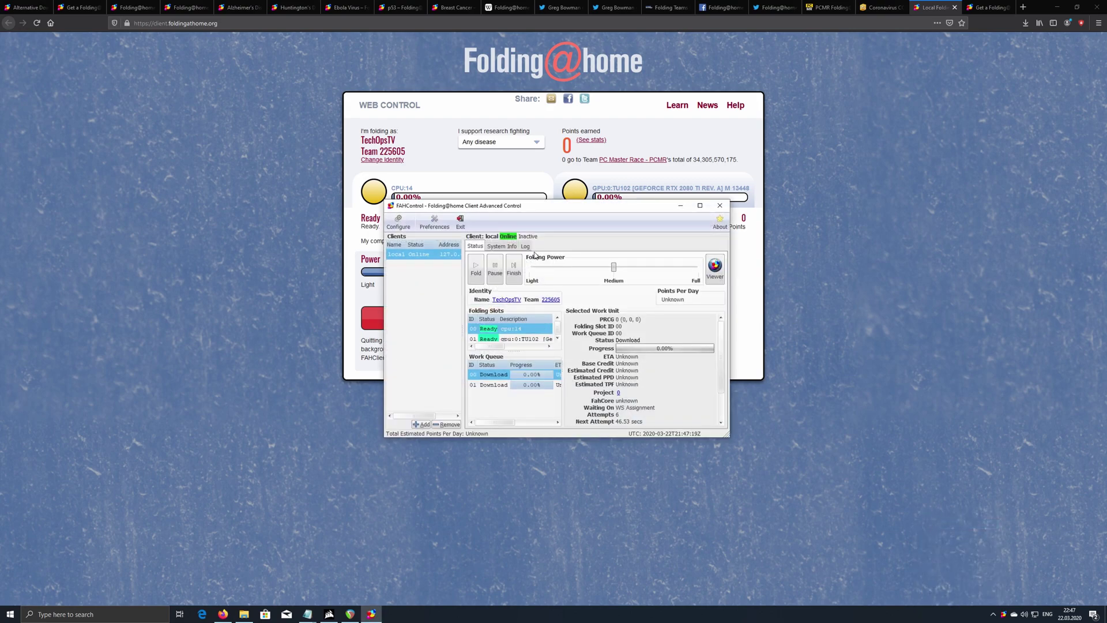
# Move and enlarge the FAHControl window, and widen the pane with the Folding Slots and Work Queue lists
pyautogui.moveTo(552, 210); pyautogui.dragTo(462, 56)
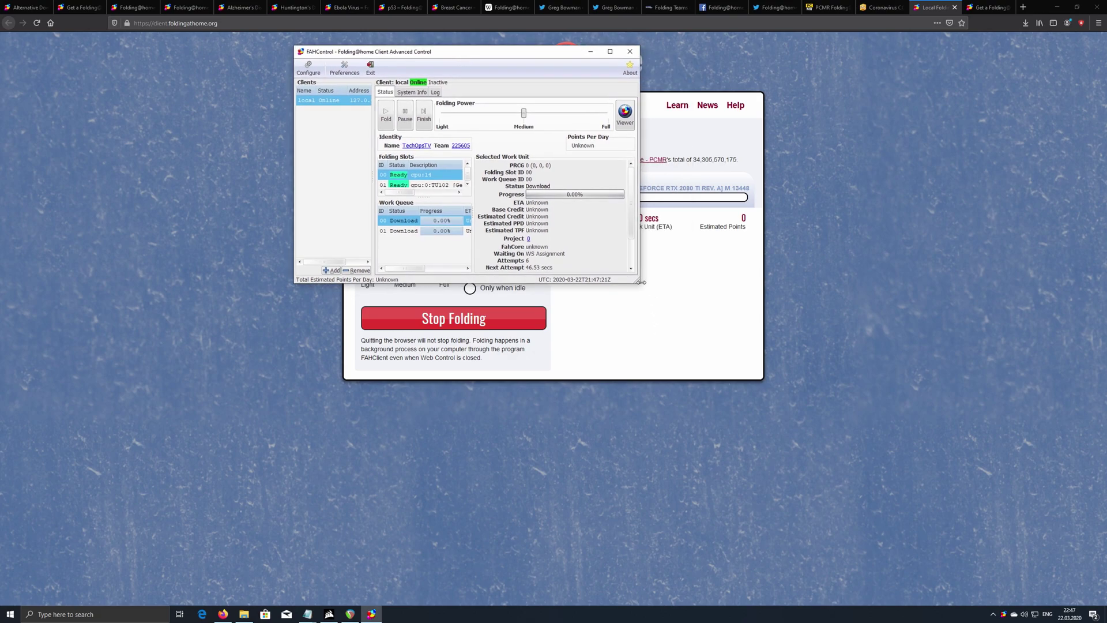
pyautogui.moveTo(639, 283); pyautogui.dragTo(966, 539)
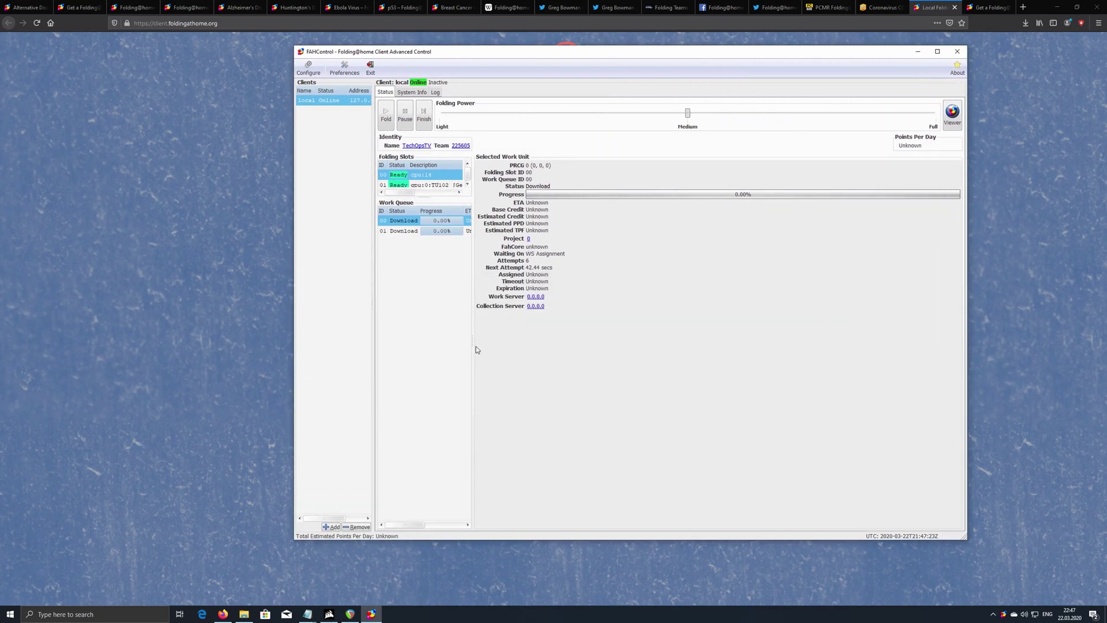
pyautogui.moveTo(471, 344); pyautogui.dragTo(574, 345)
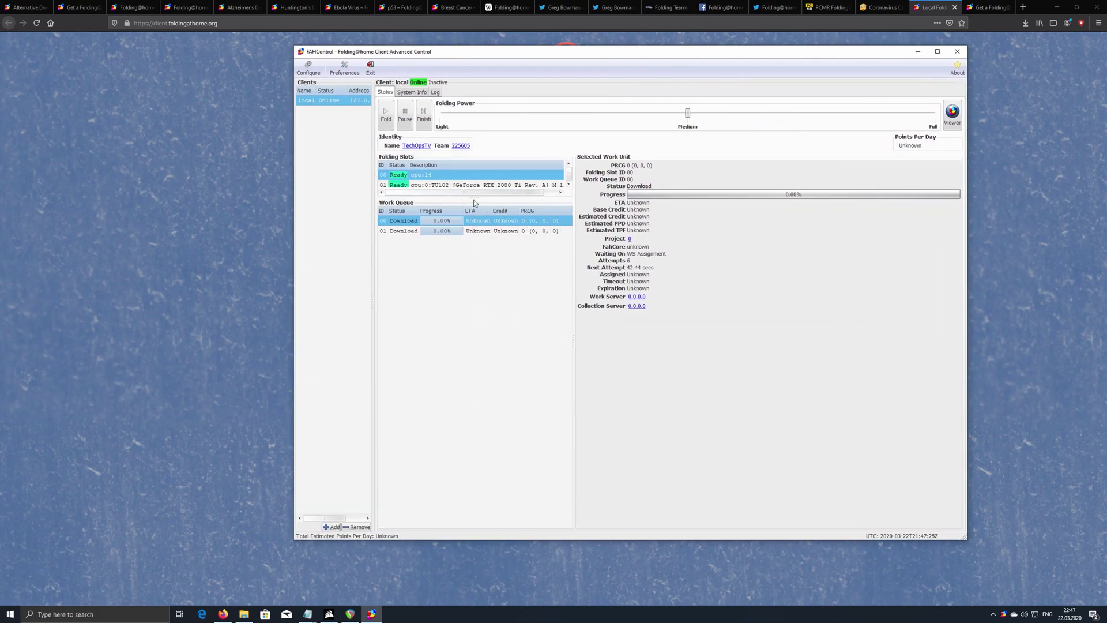
# Enlarge the Folding Slots list and pause both the CPU and the GPU folding slots
pyautogui.moveTo(475, 200); pyautogui.dragTo(478, 255)
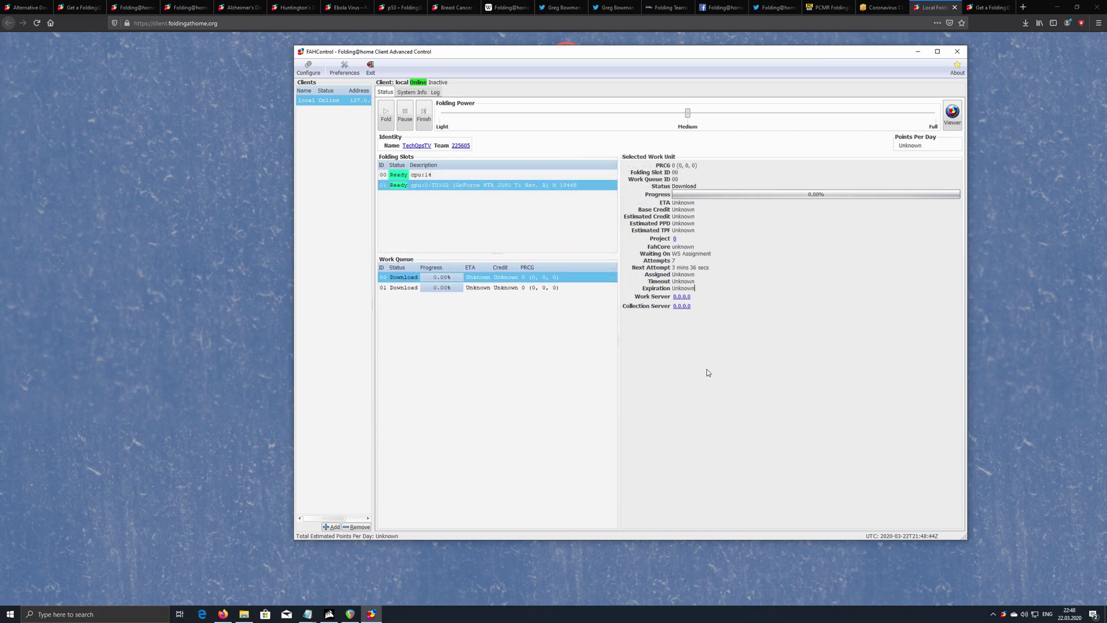
pyautogui.rightClick(418, 175)
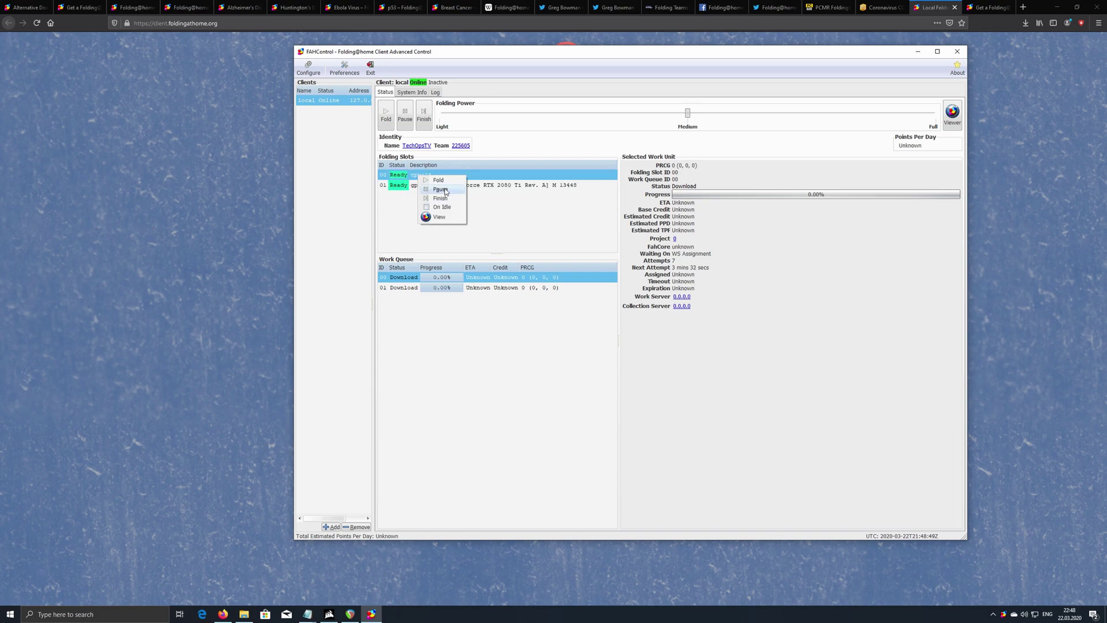
pyautogui.click(441, 190)
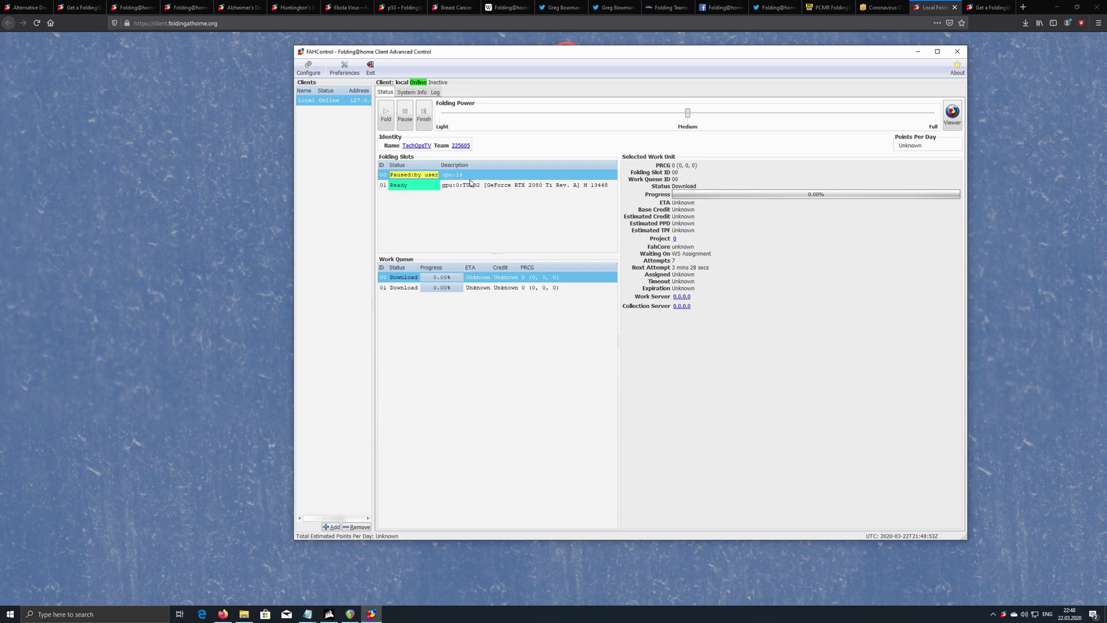
pyautogui.rightClick(448, 175)
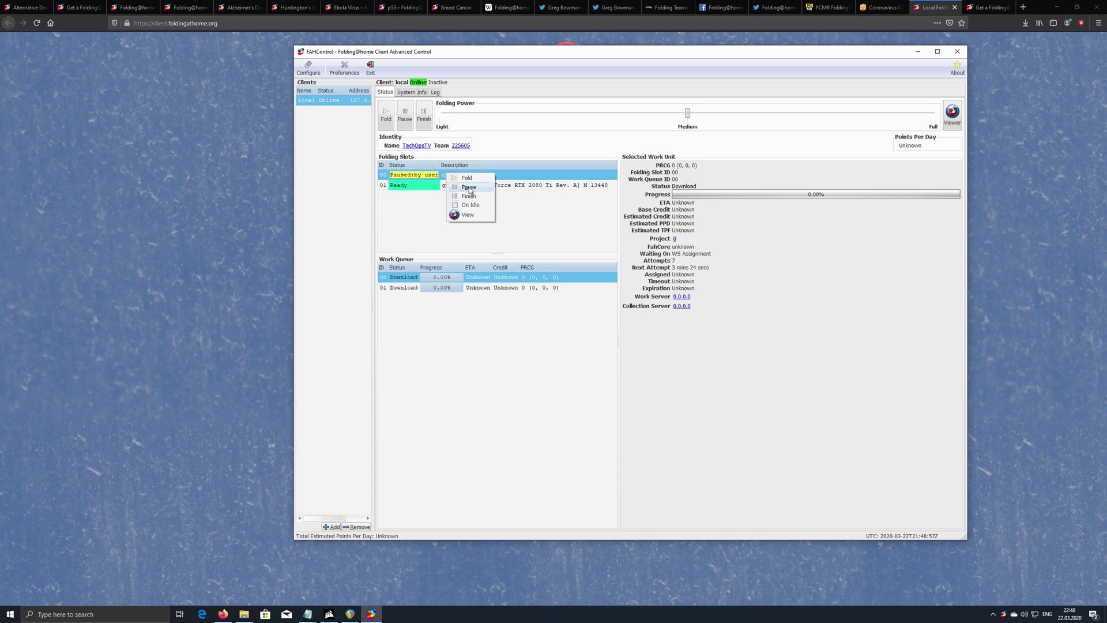
pyautogui.click(419, 215)
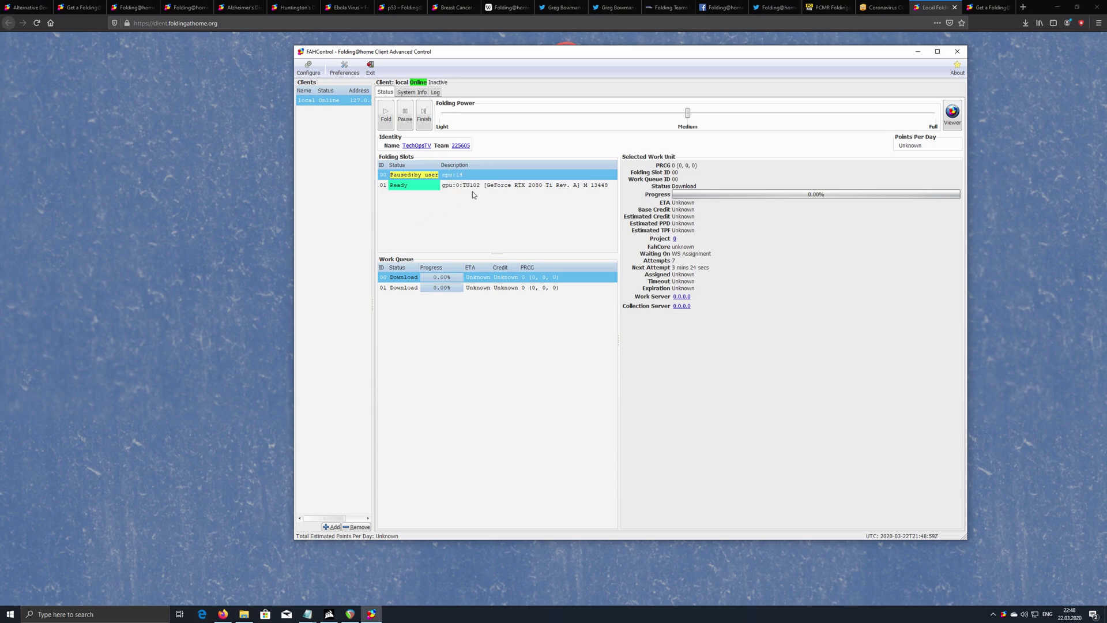
pyautogui.rightClick(443, 185)
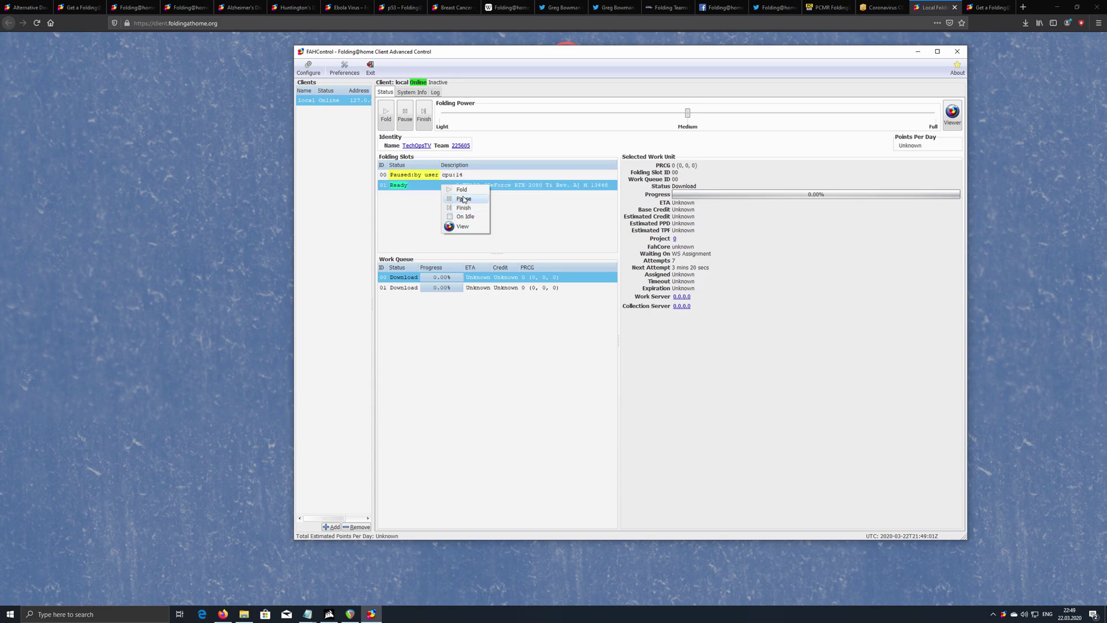
pyautogui.click(463, 199)
# Resume folding on both the paused CPU slot and the paused GPU slot
pyautogui.rightClick(450, 175)
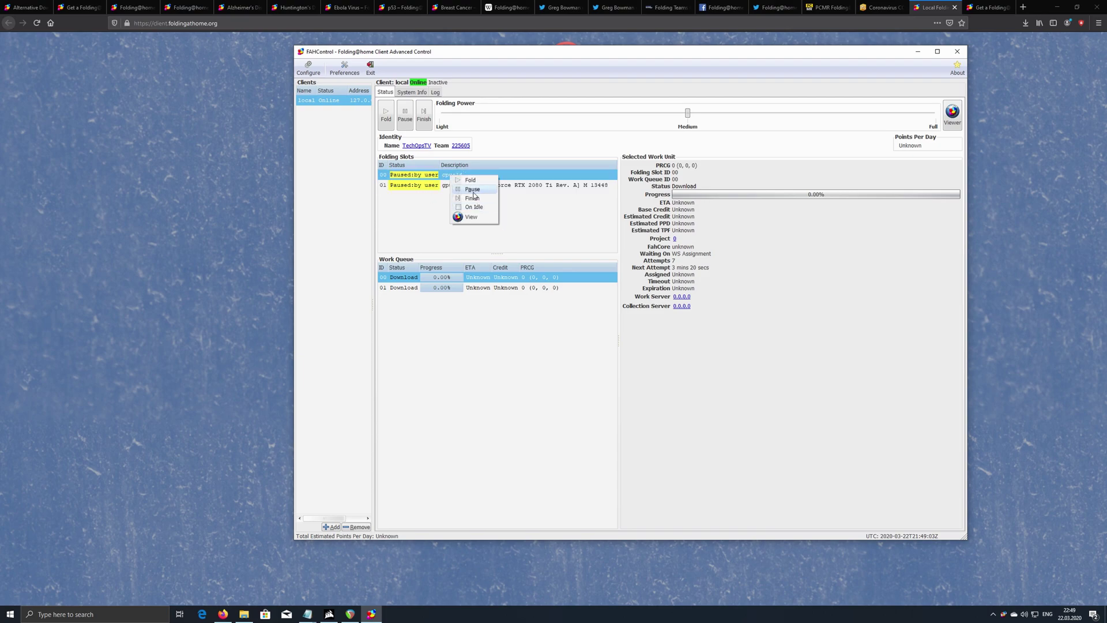
pyautogui.click(469, 180)
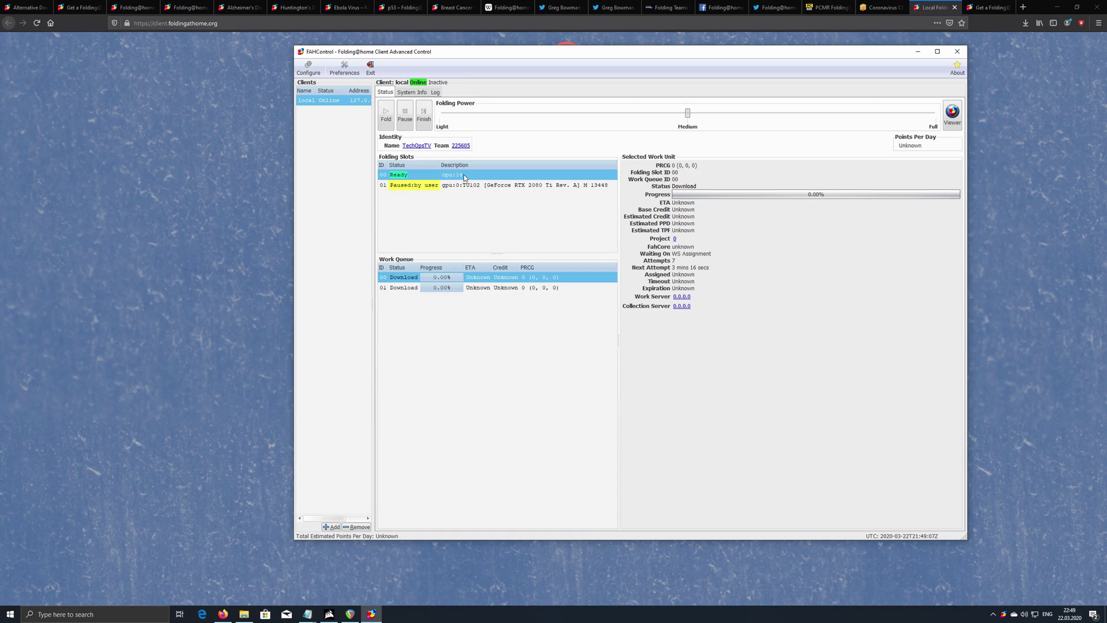
pyautogui.rightClick(450, 186)
pyautogui.click(468, 192)
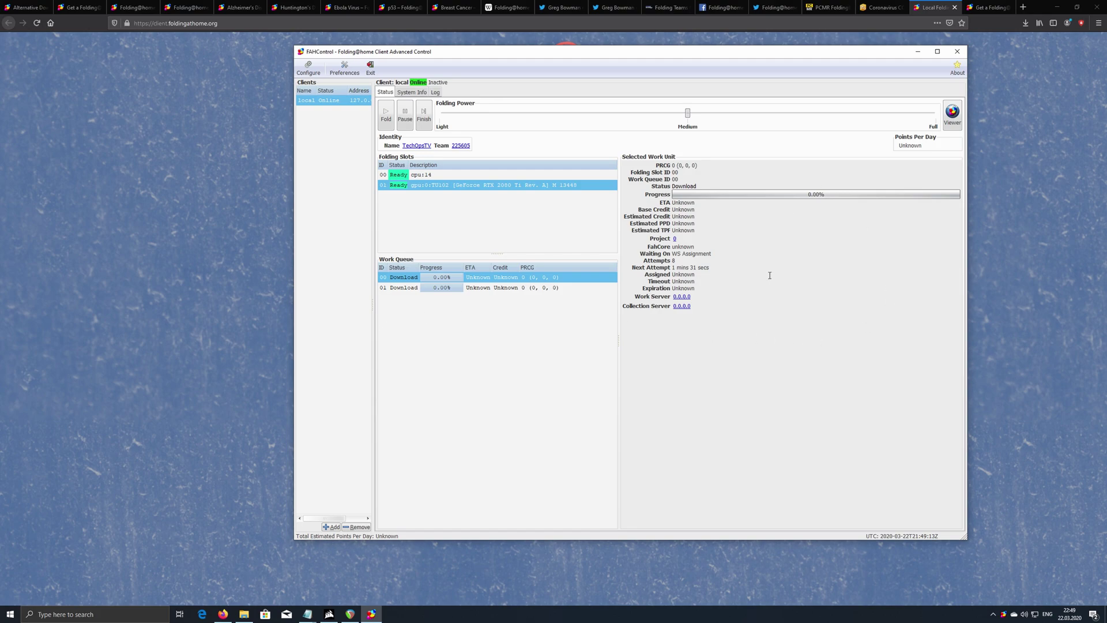
# Select the CPU slot and the GPU slot in turn to review each folding slot
pyautogui.click(436, 177)
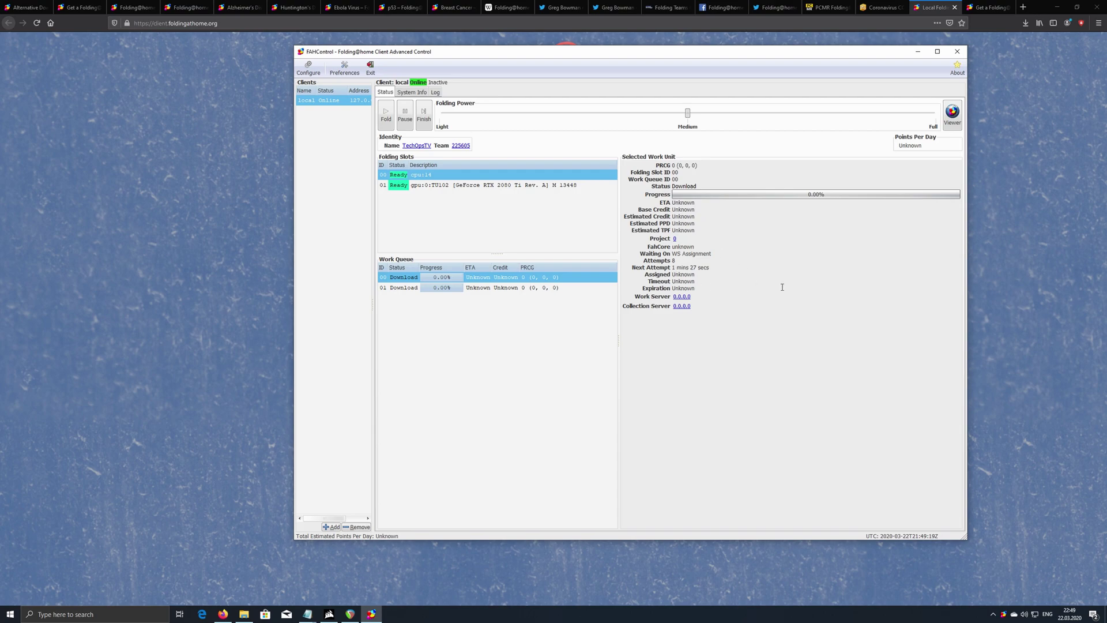
pyautogui.click(526, 185)
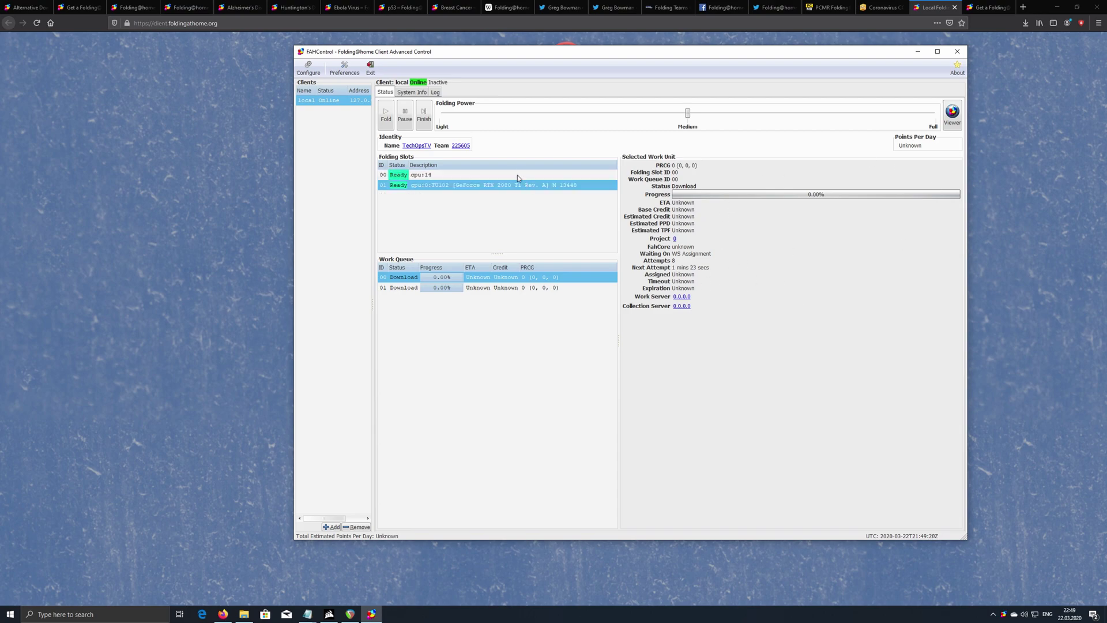
pyautogui.click(584, 187)
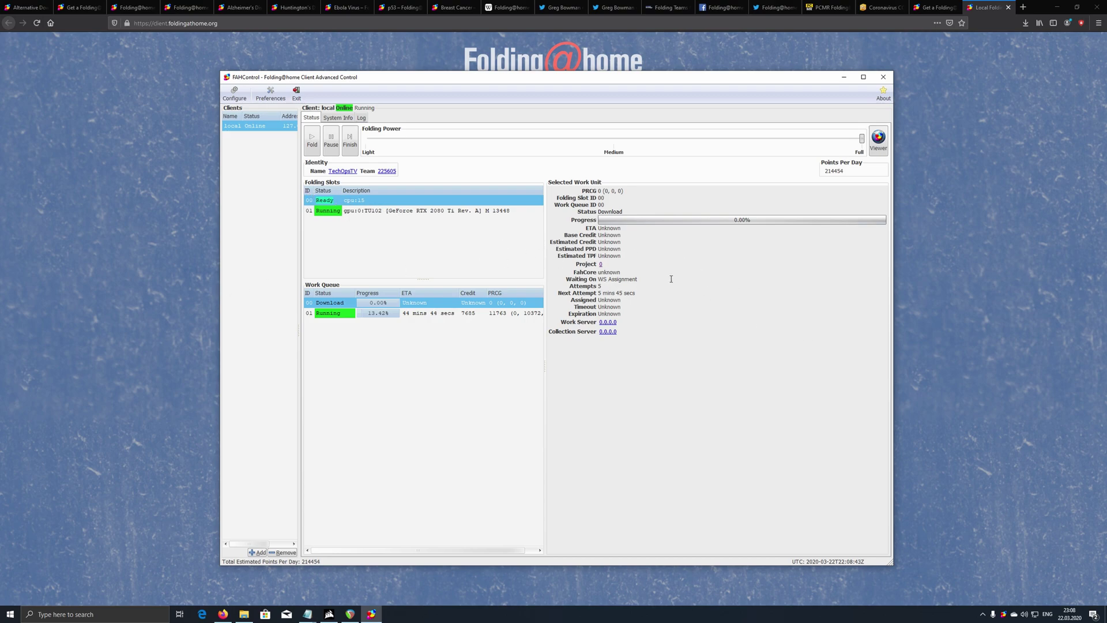
# Check folding progress in Web Control and return to FAHControl to view the GPU slot's work unit details
pyautogui.click(168, 346)
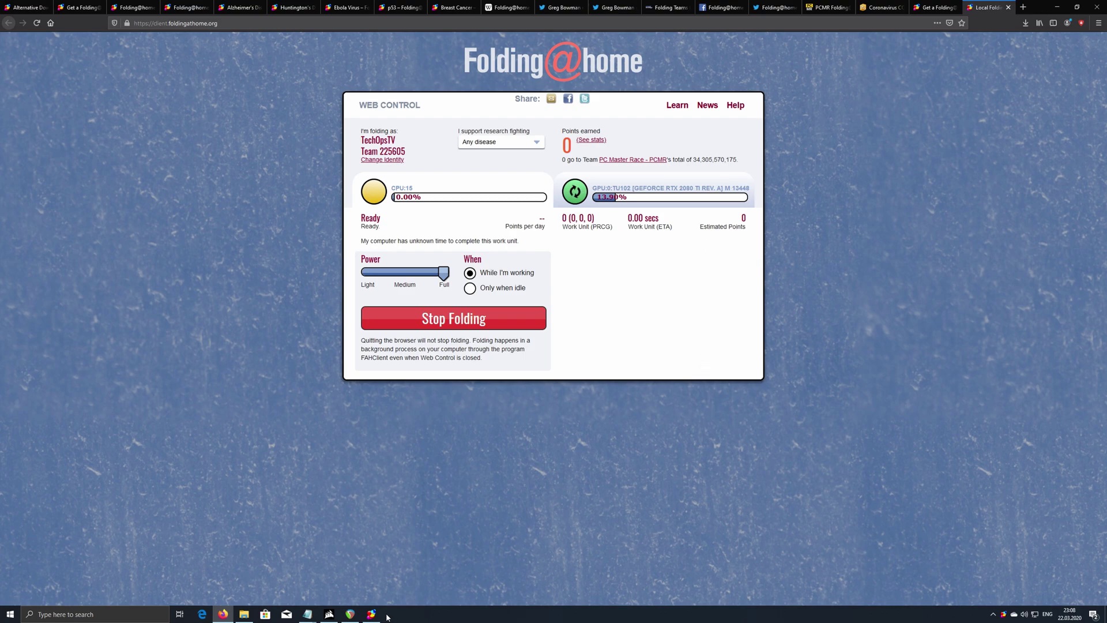
pyautogui.hotkey('alt', 'Tab')
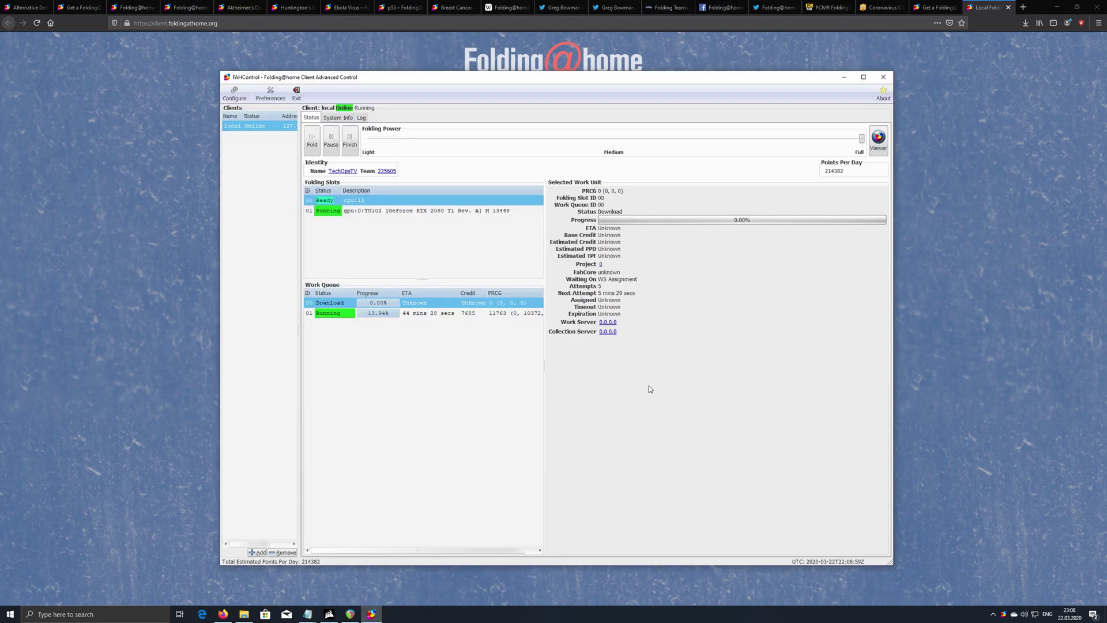
pyautogui.click(351, 214)
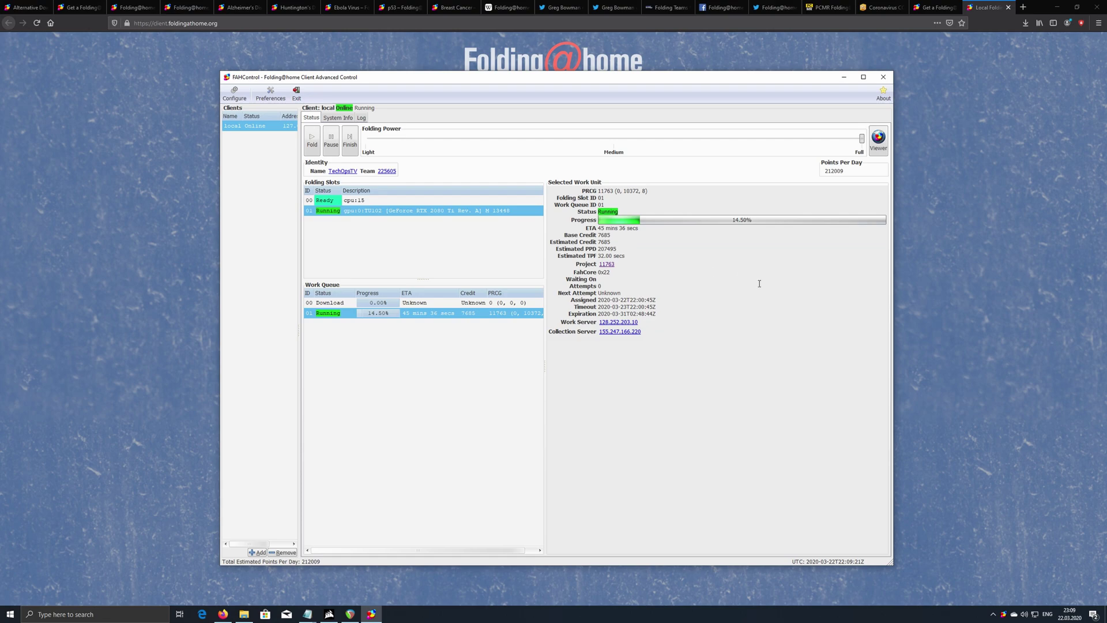
# Examine the GPU's assigned project in Web Control, including its number, Coronavirus Project heading and research description
pyautogui.click(602, 265)
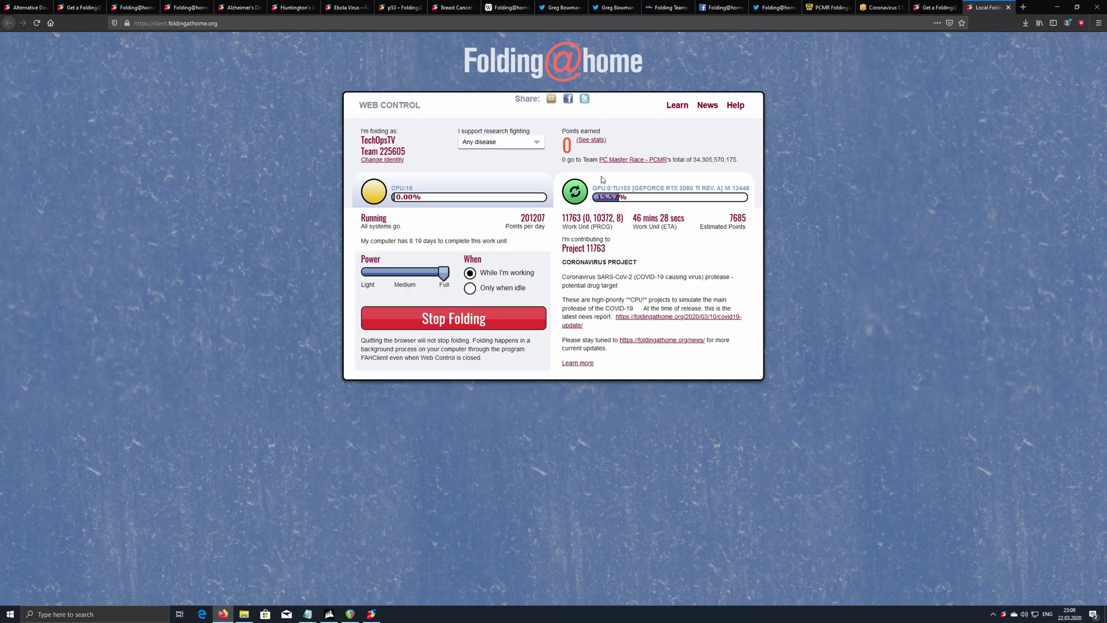
pyautogui.moveTo(562, 238); pyautogui.dragTo(627, 252)
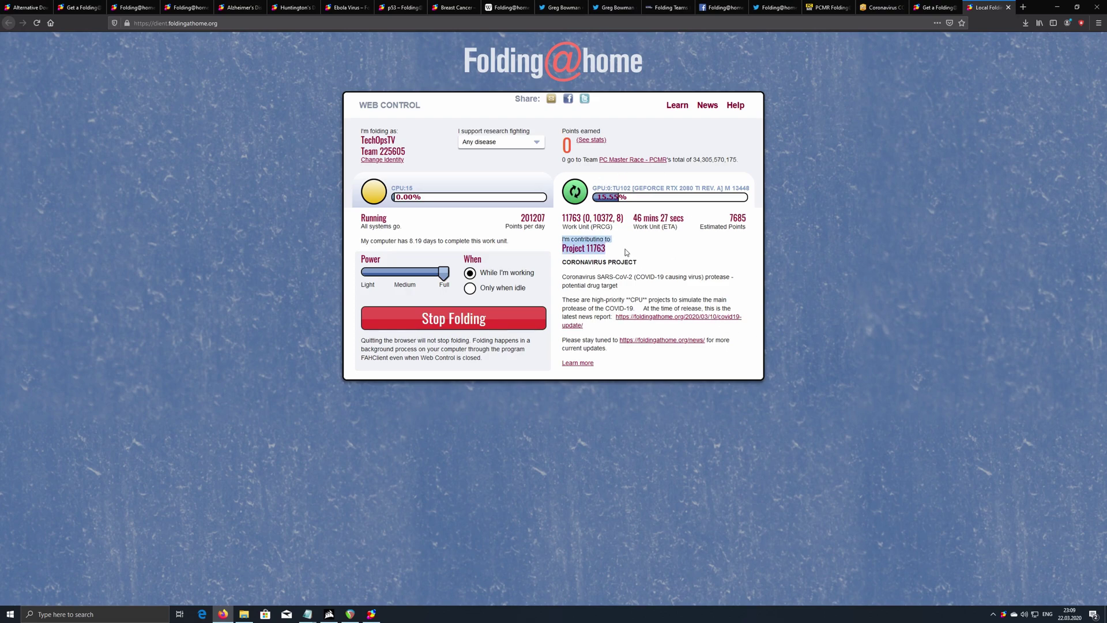
pyautogui.click(588, 262)
pyautogui.moveTo(558, 249); pyautogui.dragTo(640, 264)
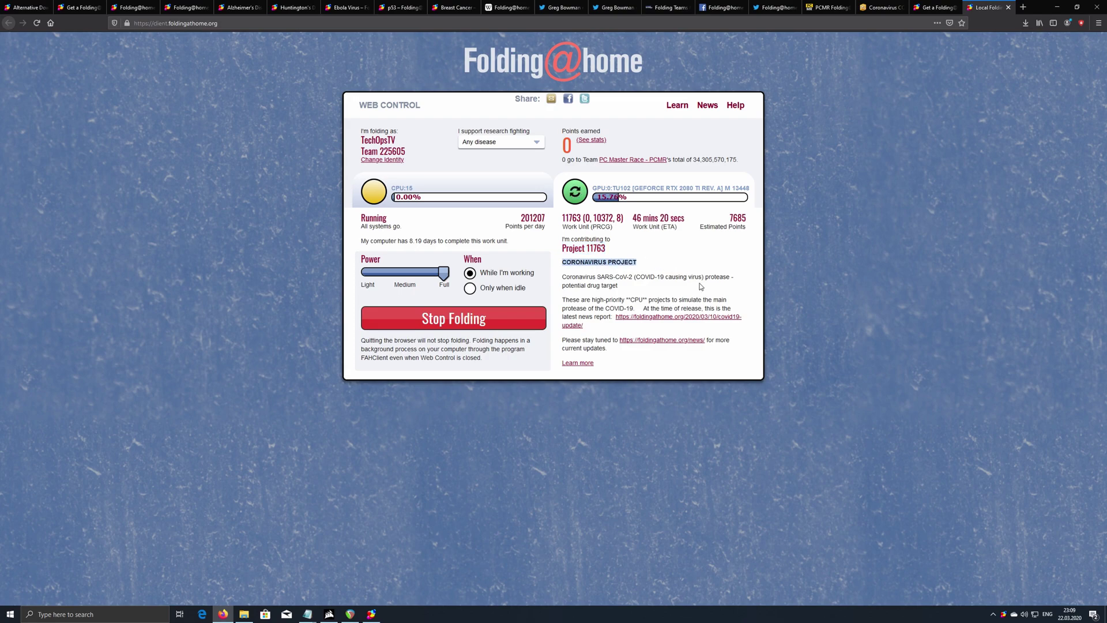
pyautogui.moveTo(562, 285); pyautogui.dragTo(632, 289)
pyautogui.moveTo(562, 276); pyautogui.dragTo(673, 291)
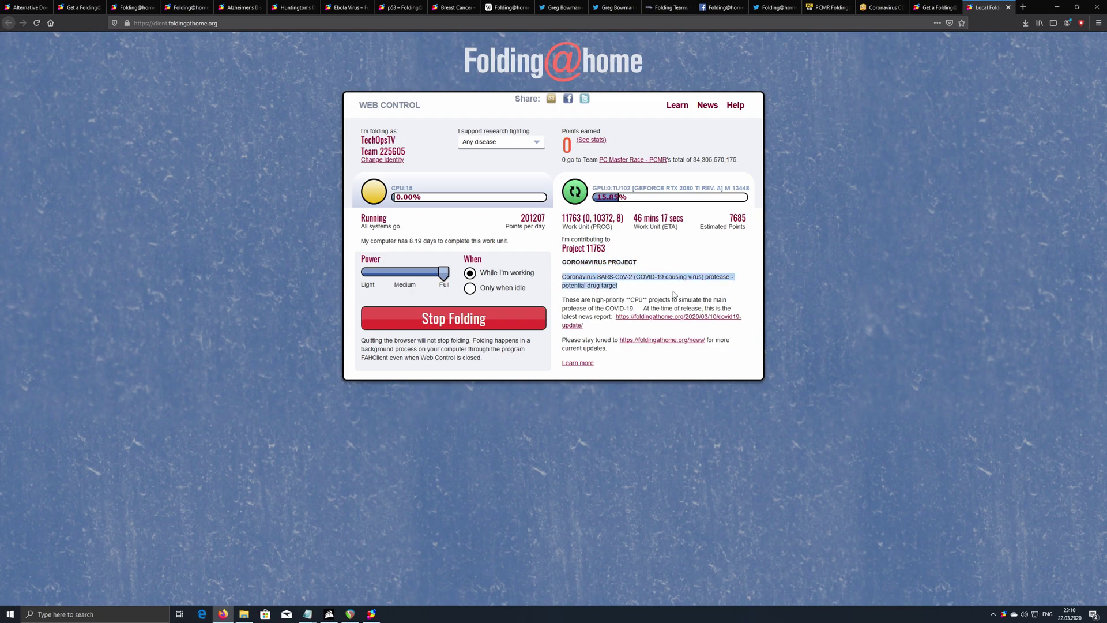
pyautogui.click(627, 292)
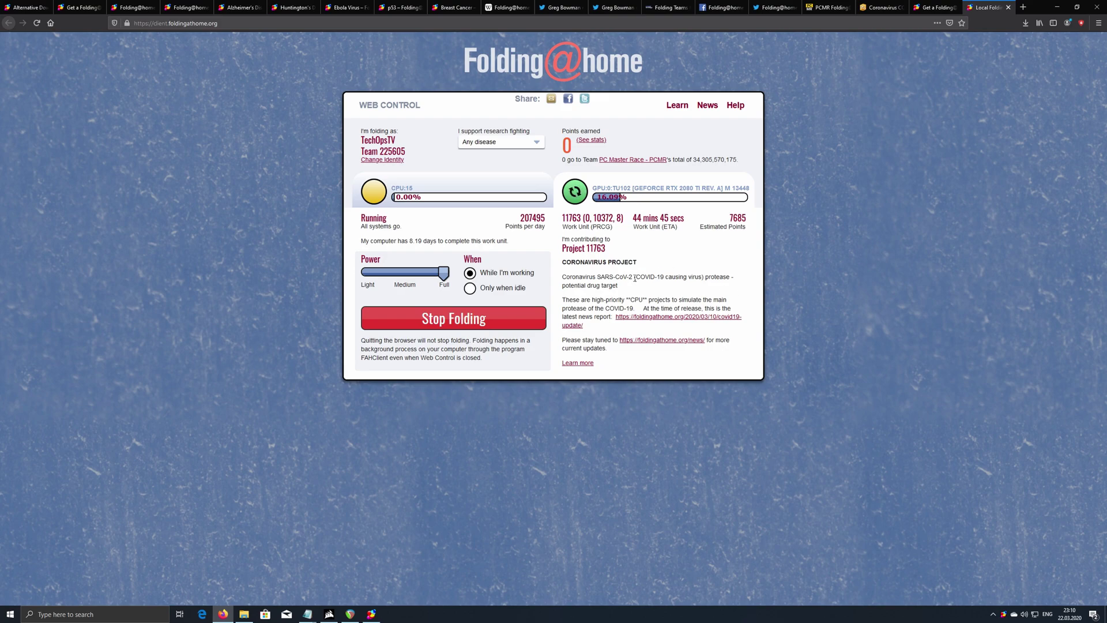
pyautogui.moveTo(563, 252); pyautogui.dragTo(669, 267)
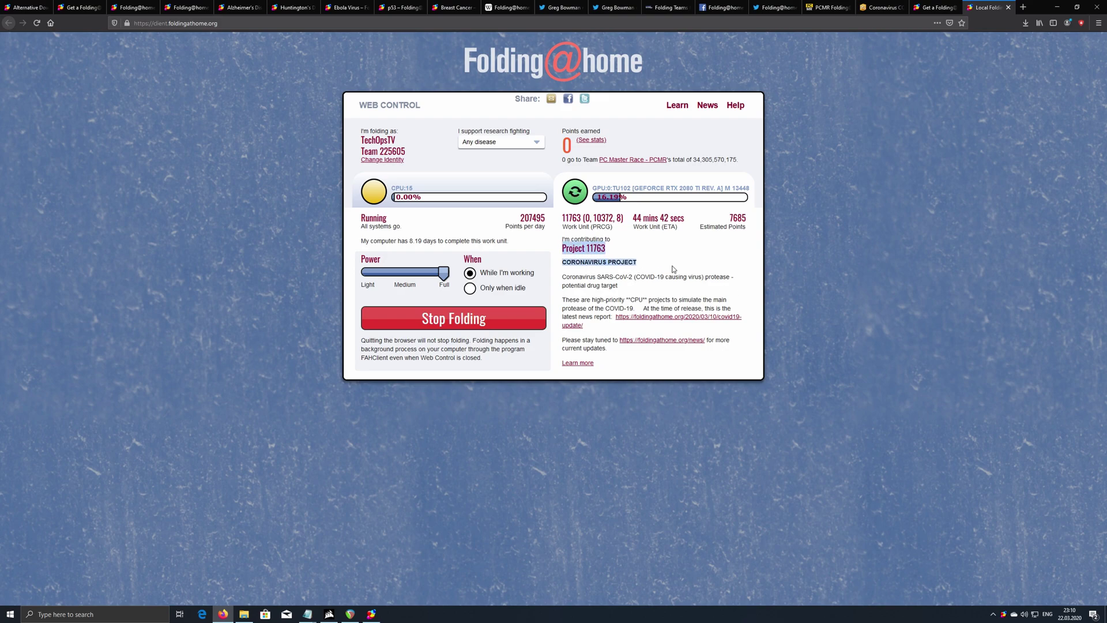
pyautogui.click(668, 269)
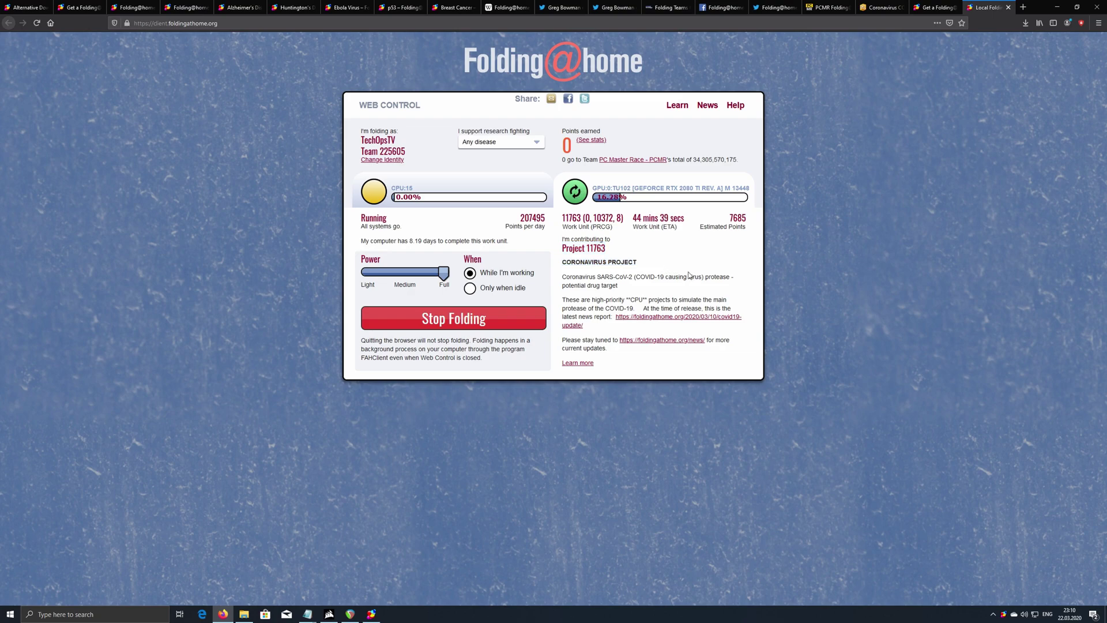
pyautogui.moveTo(659, 290); pyautogui.dragTo(564, 273)
pyautogui.click(566, 270)
pyautogui.click(597, 191)
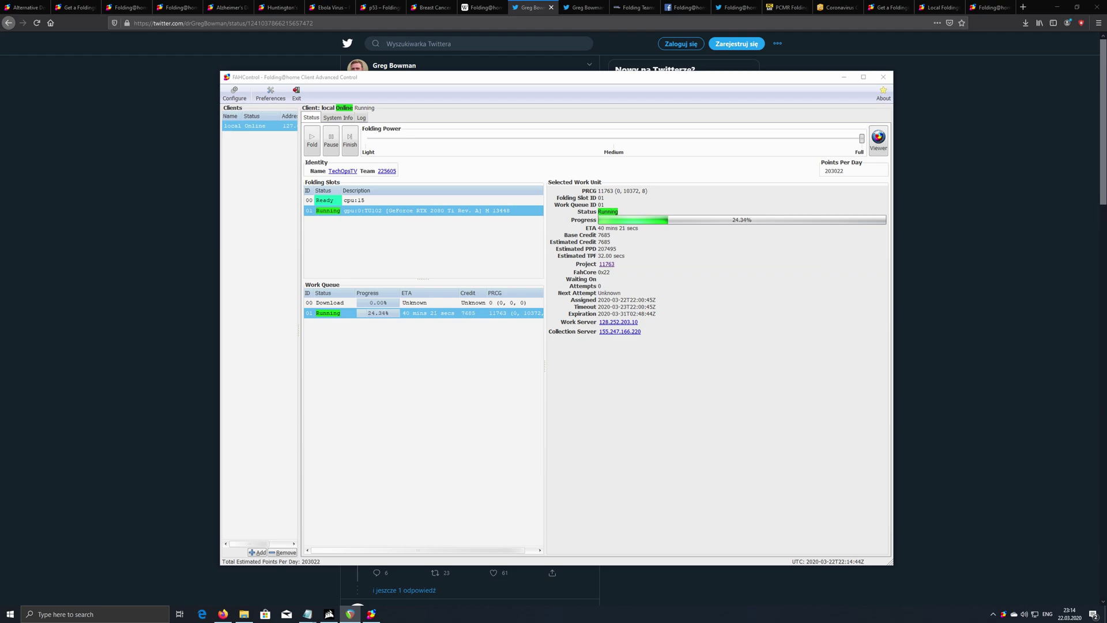
pyautogui.hotkey('alt', 'Tab')
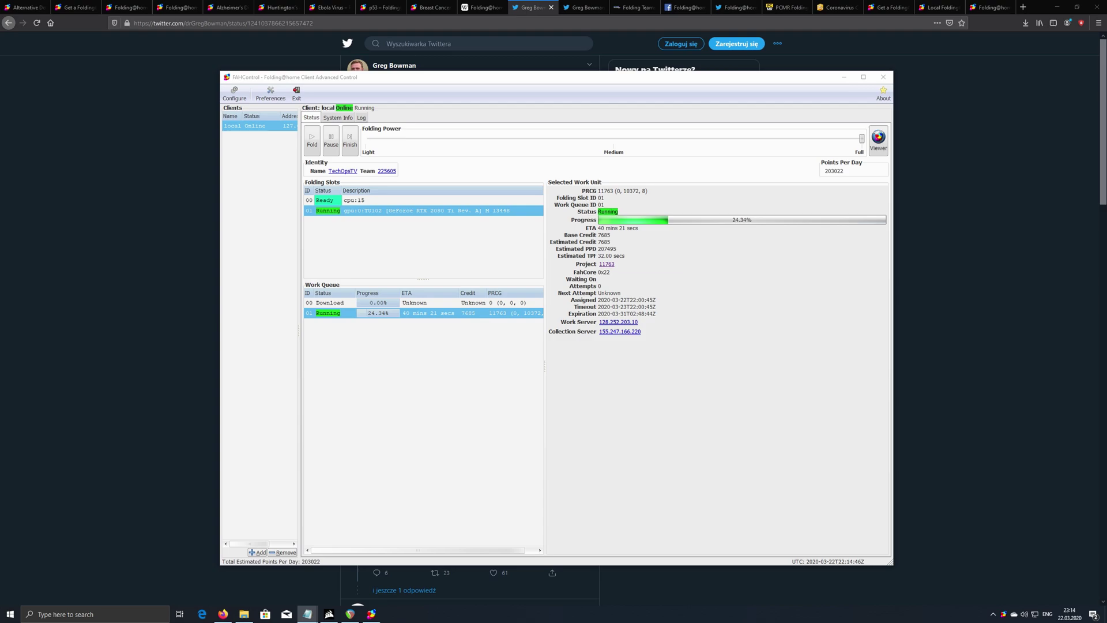